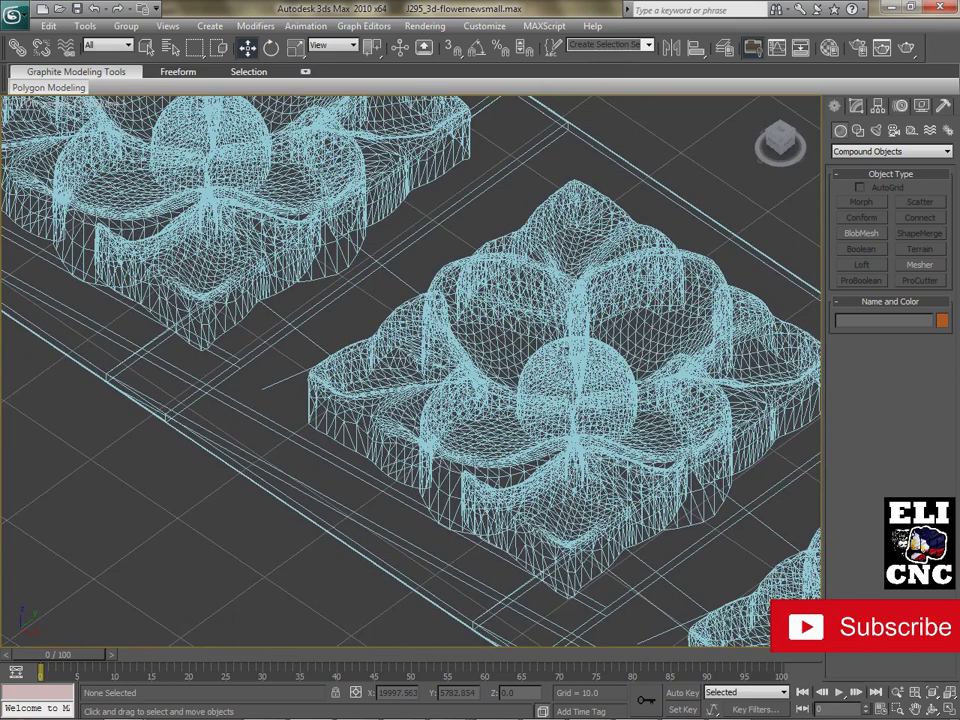
Select the J295_3d-flower_small08 tile and switch the viewport to Hidden Line shading
left_click(261, 268)
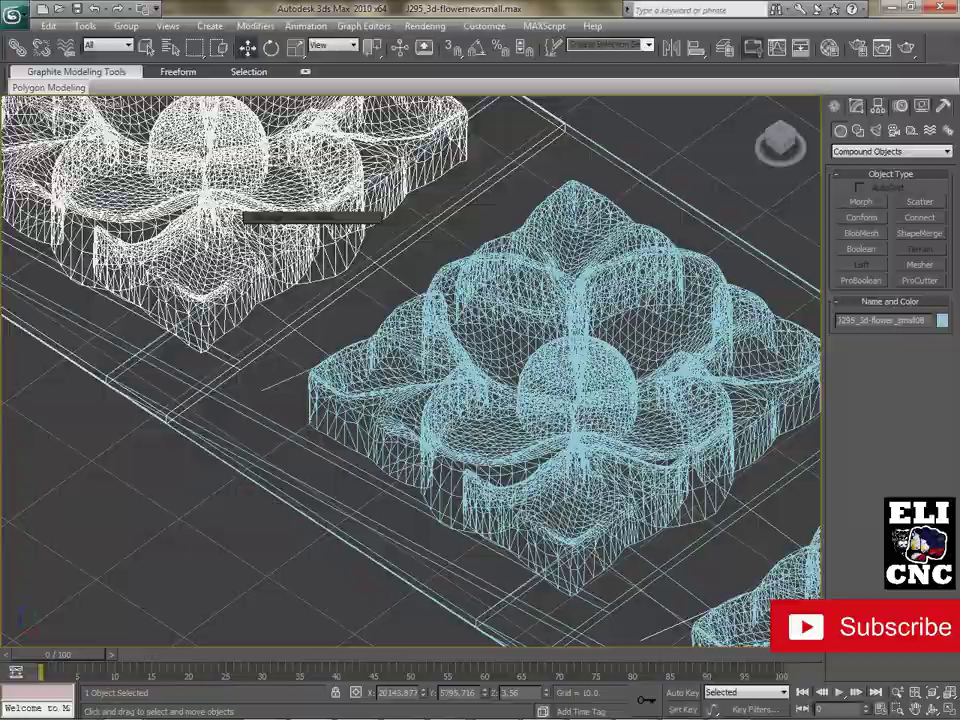
middle_click_drag(242, 197, 278, 380)
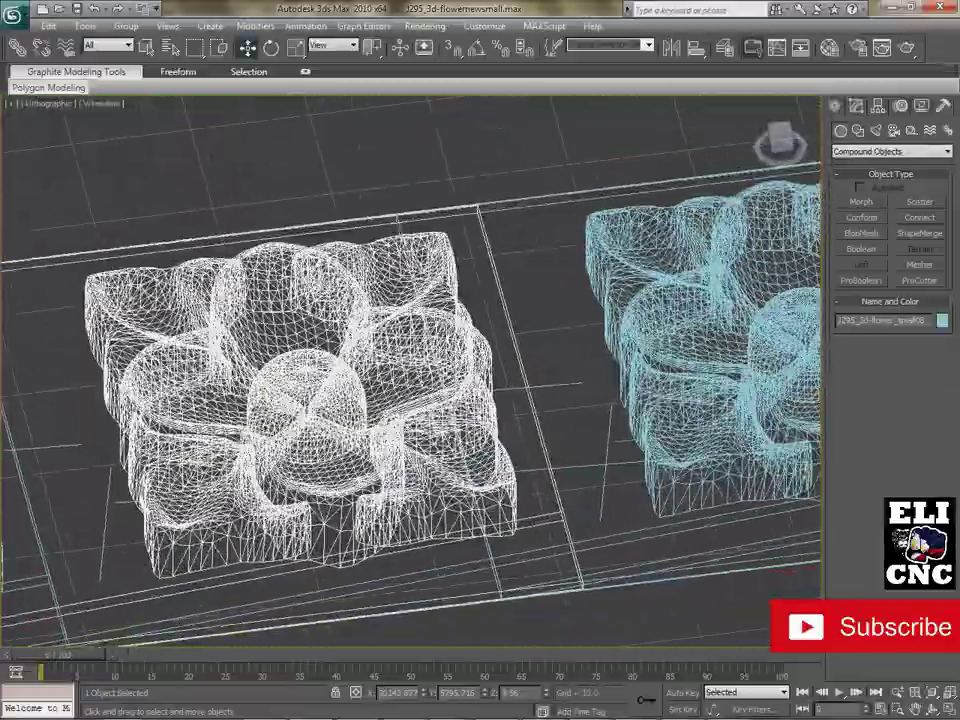
left_click(101, 103)
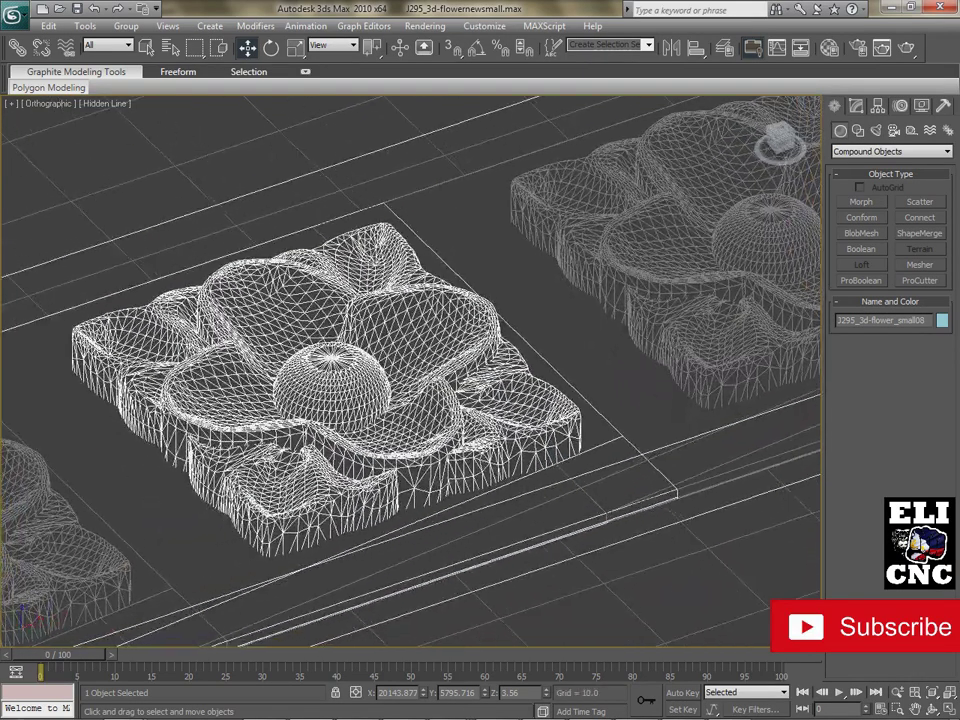
Examine the selected flower's mesh from several angles, covering the central dome, petals and side walls, and its place in the row
middle_click_drag(441, 519, 441, 519, "alt")
middle_click_drag(400, 430, 490, 432, "alt")
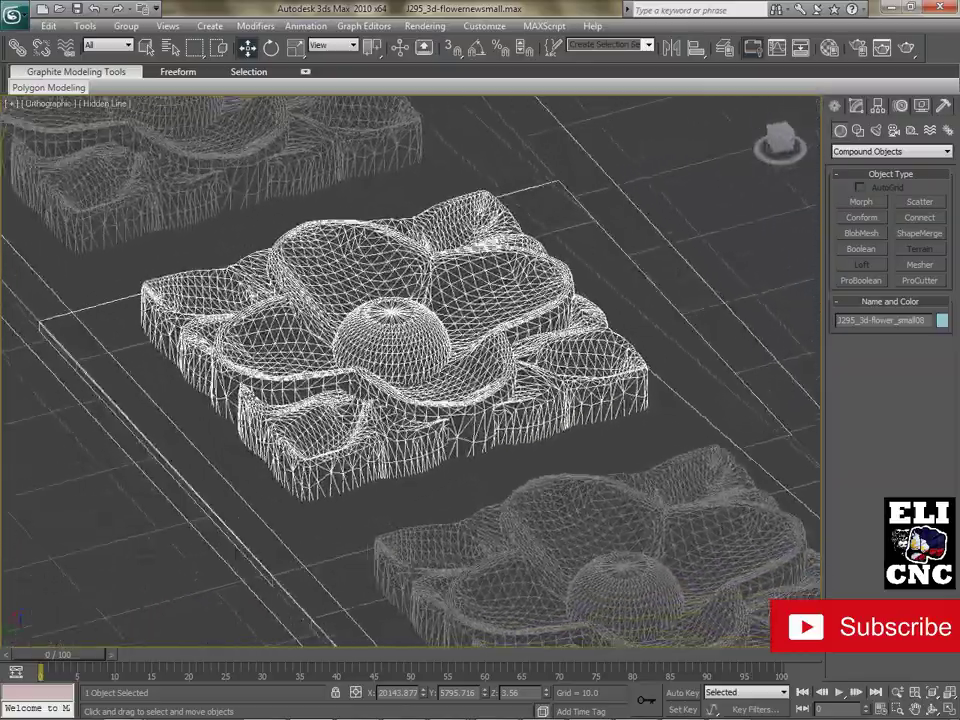
middle_click_drag(340, 515, 423, 520, "alt")
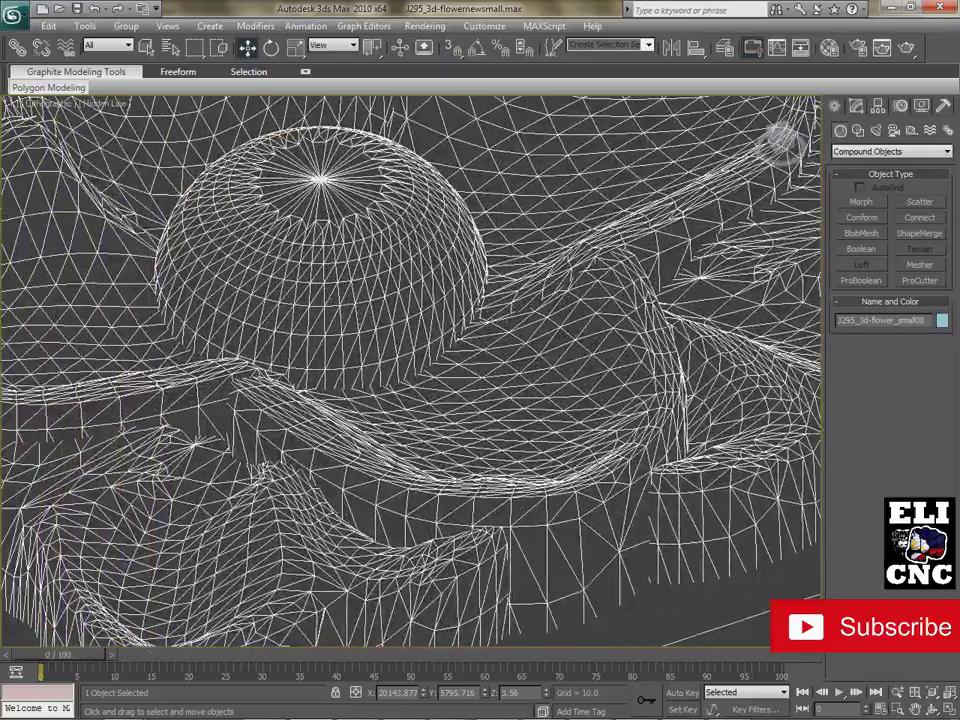
middle_click_drag(400, 450, 475, 442, "alt")
middle_click_drag(400, 440, 490, 436, "alt")
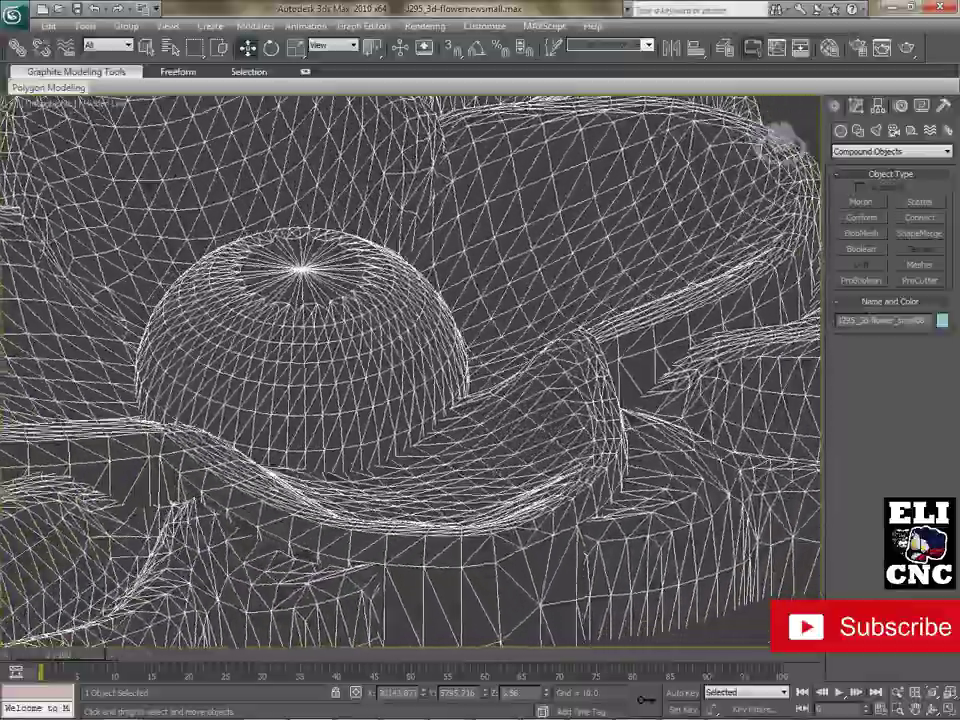
middle_click_drag(340, 450, 540, 478, "alt")
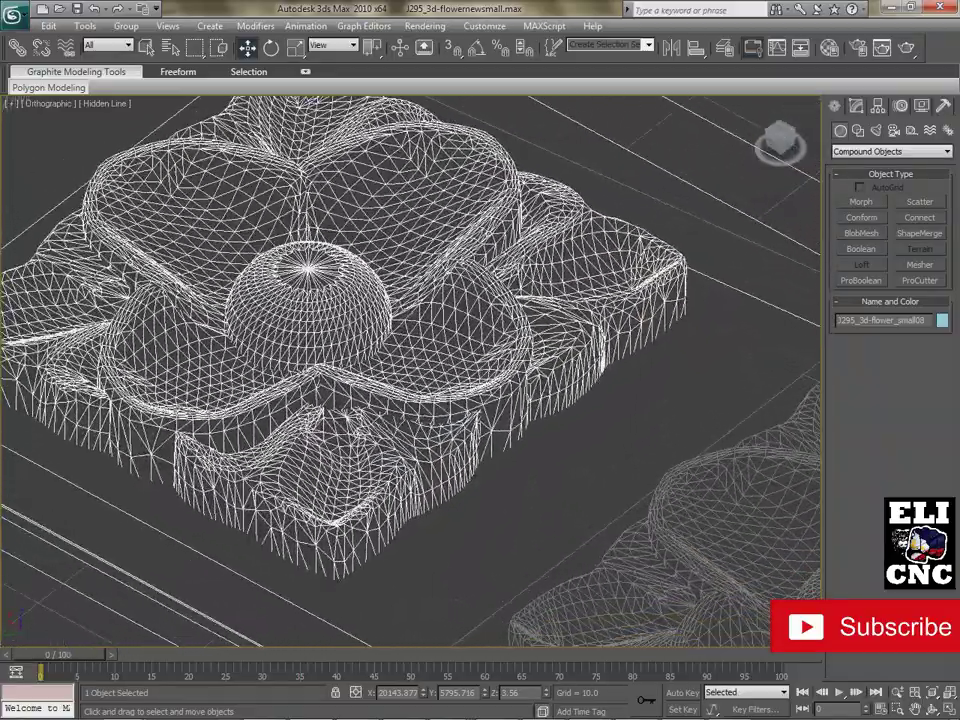
middle_click_drag(480, 440, 493, 478, "alt")
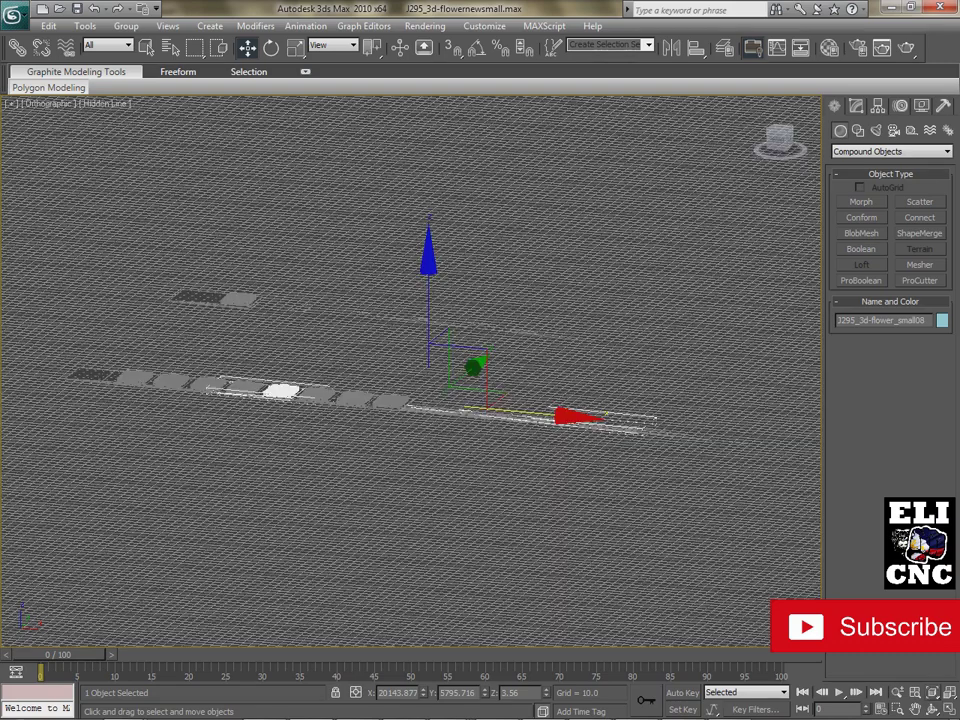
middle_click_drag(500, 368, 624, 369, "alt")
scroll(496, 472, "up", 3)
scroll(411, 371, "up", 6)
middle_click_drag(411, 371, 619, 593)
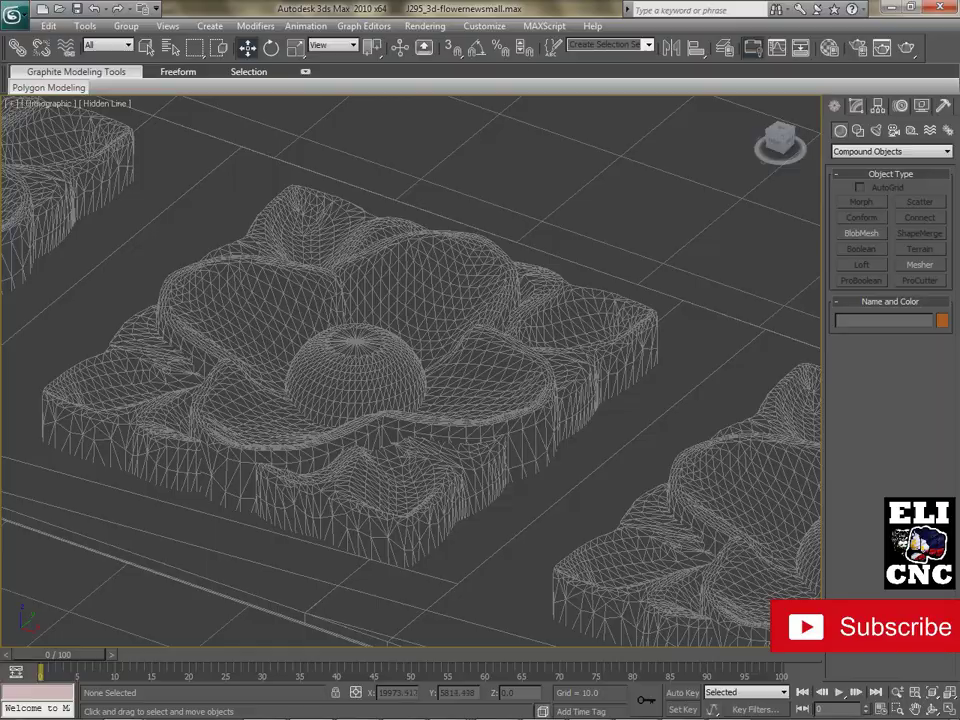
middle_click_drag(420, 340, 363, 318, "alt")
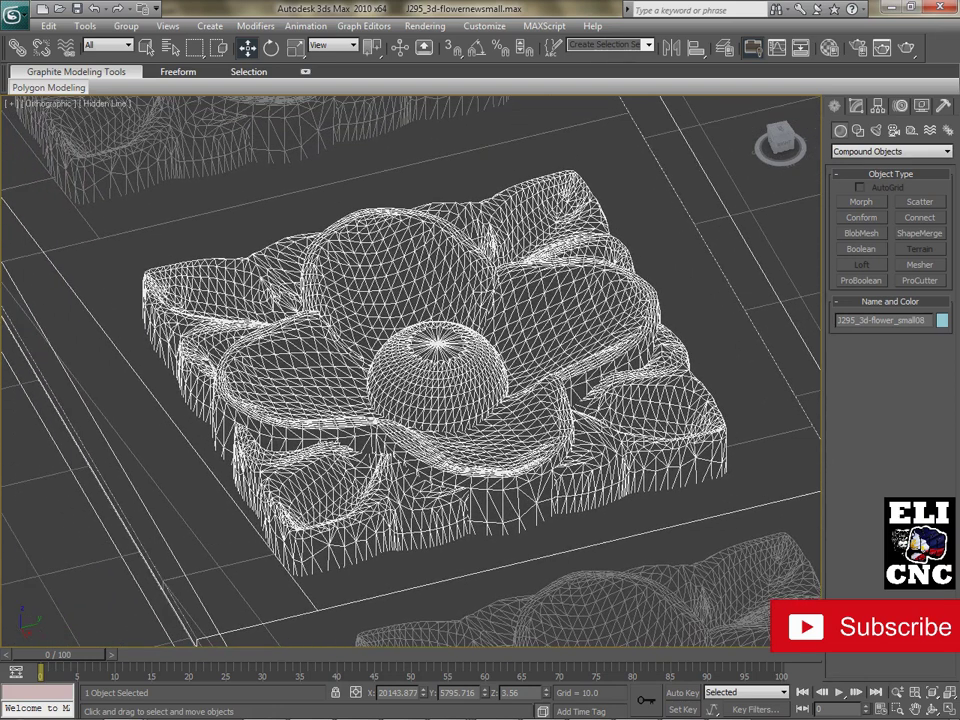
middle_click_drag(412, 372, 374, 414, "alt")
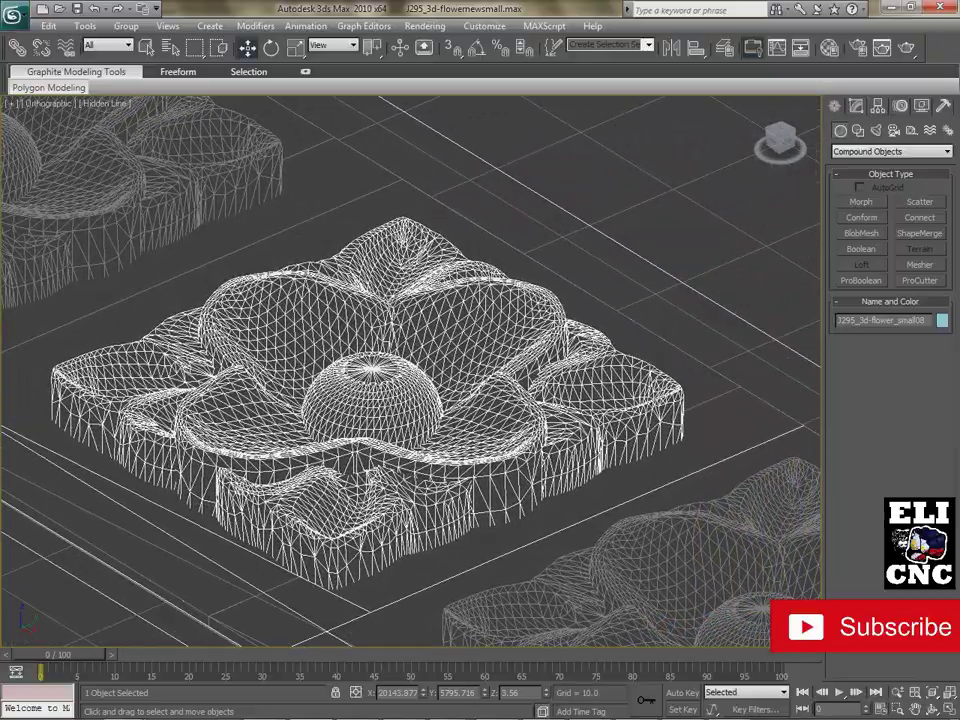
middle_click_drag(272, 395, 494, 414, "alt")
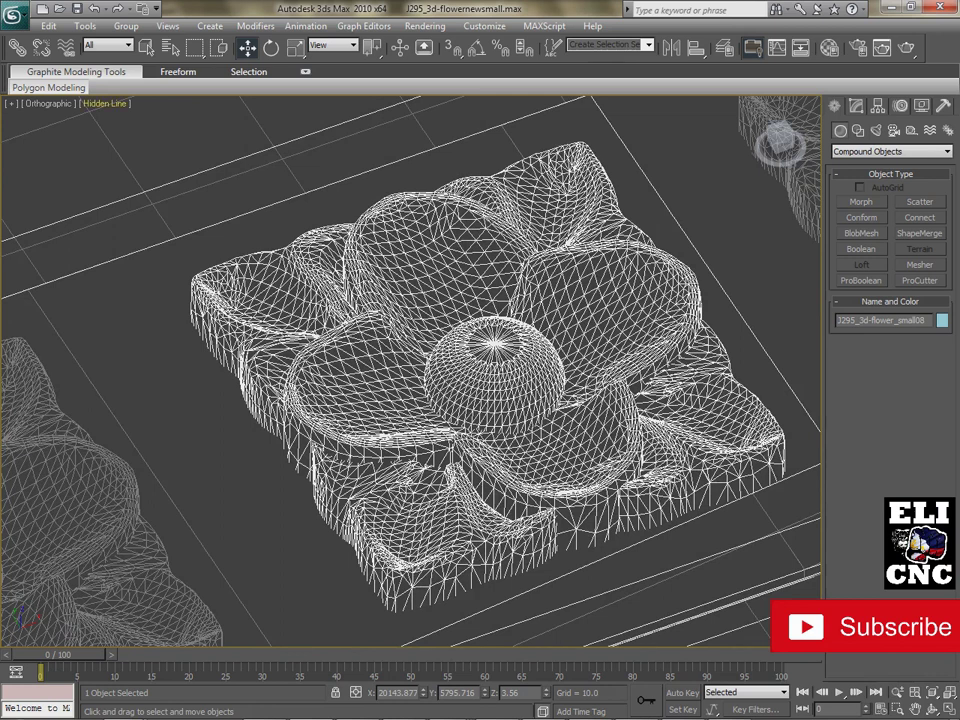
Try Flat shading in the viewport on the flower tiles
left_click(105, 103)
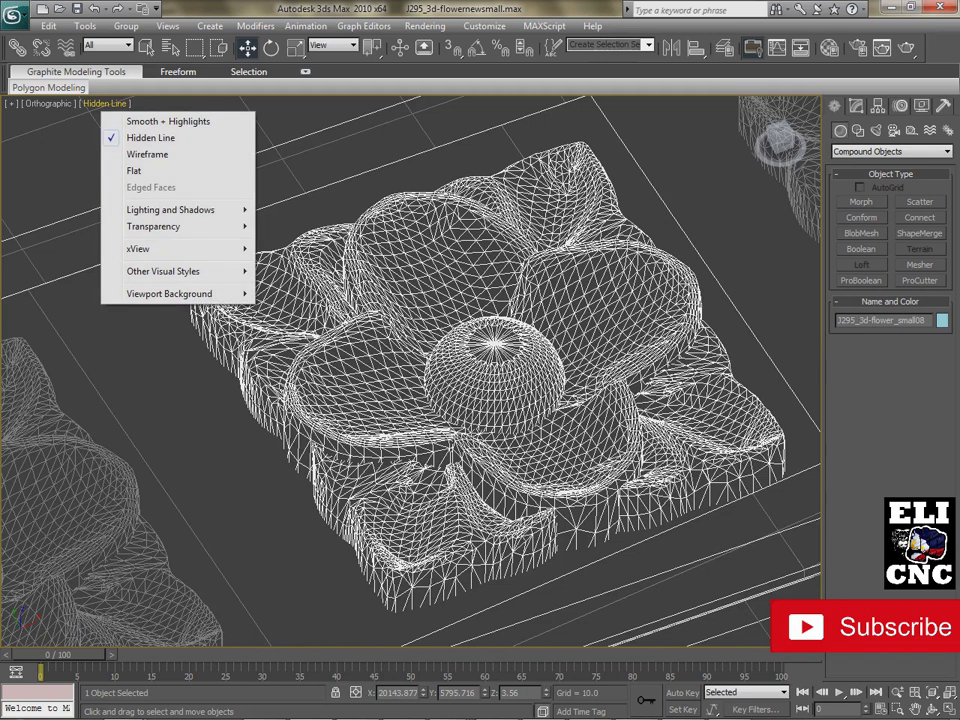
left_click(138, 170)
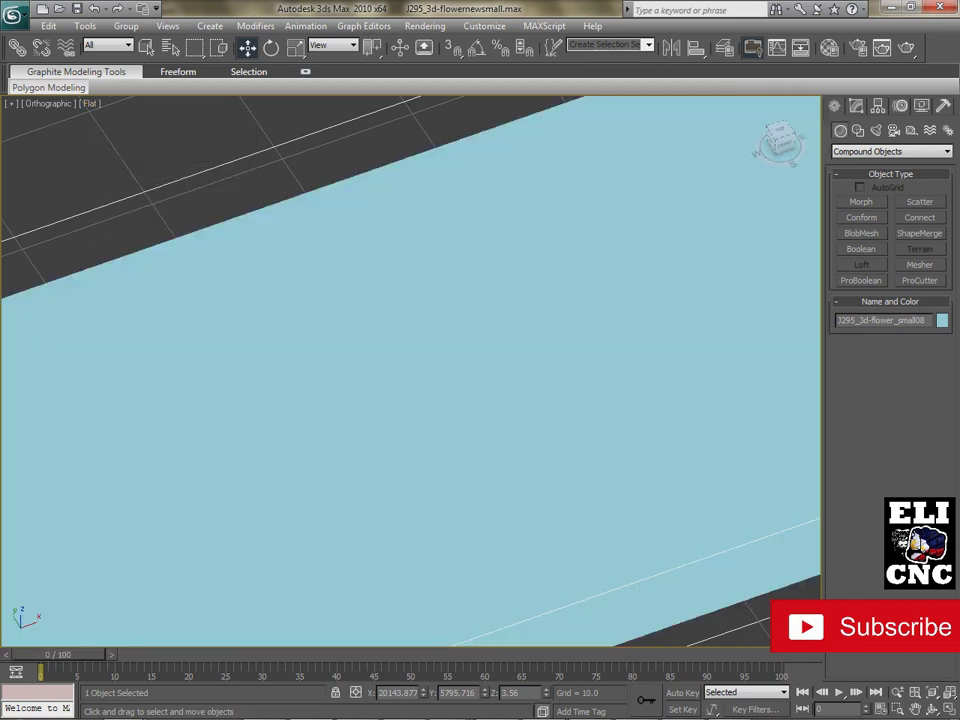
mouse_move(410, 400)
middle_mouse_down("alt")
mouse_move(415, 270)
mouse_move(411, 398)
middle_mouse_up("alt")
Switch the viewport to Smooth + Highlights shading and frame a whole flower tile
left_click(90, 103)
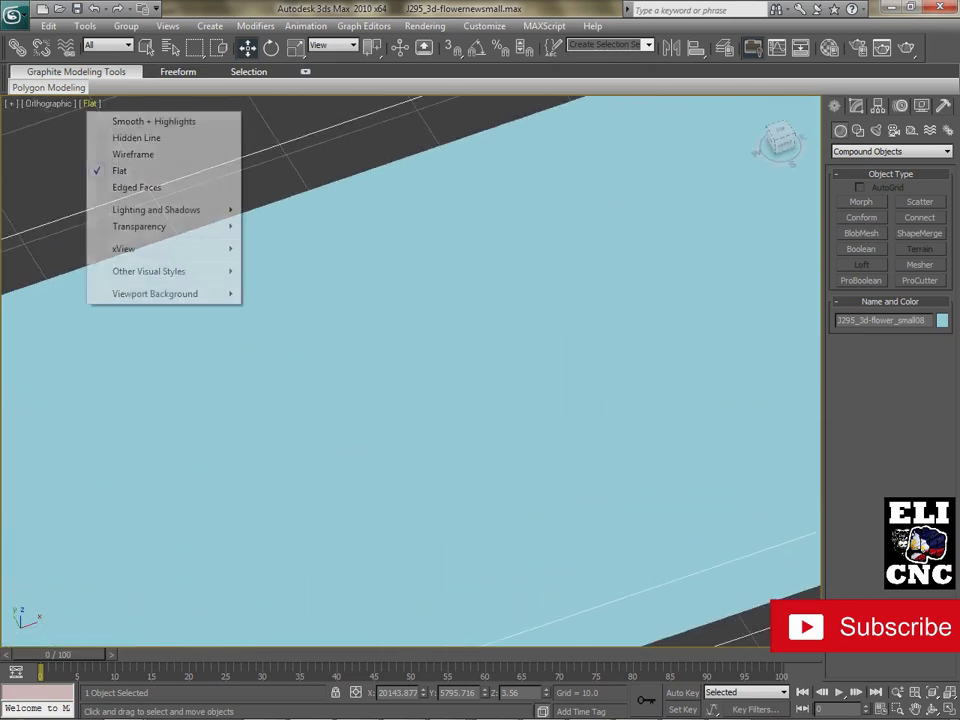
left_click(150, 120)
scroll(693, 552, "up", 2)
middle_click_drag(520, 350, 374, 335, "alt")
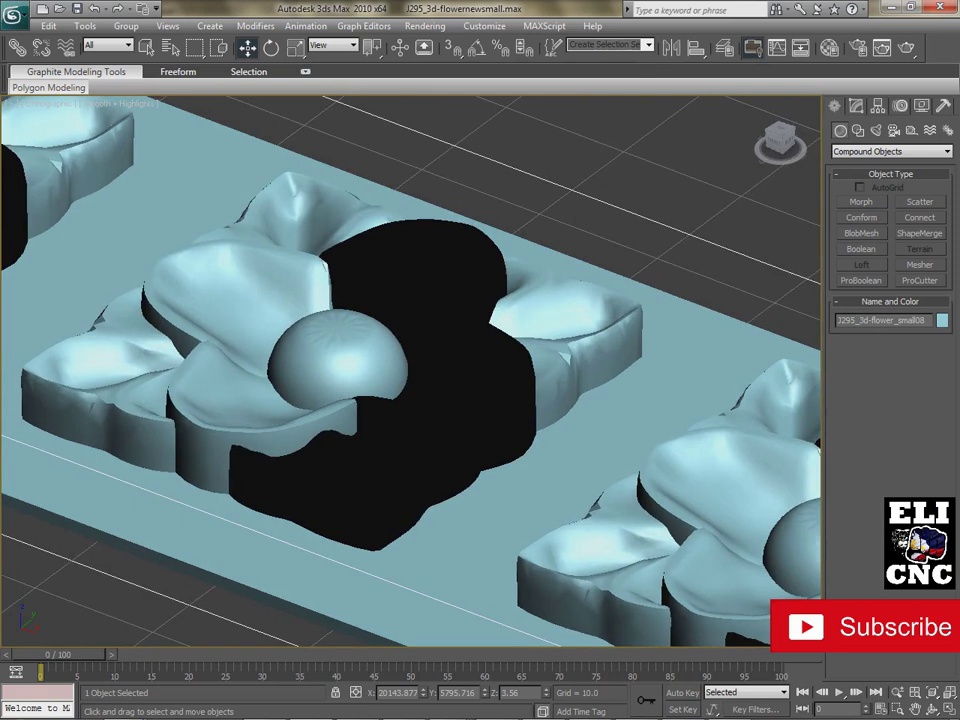
Select the J295_3d-flower_small05 tile and examine how its petals and dome are shaded, up close and within the row
left_click(243, 282)
middle_click_drag(243, 282, 264, 291)
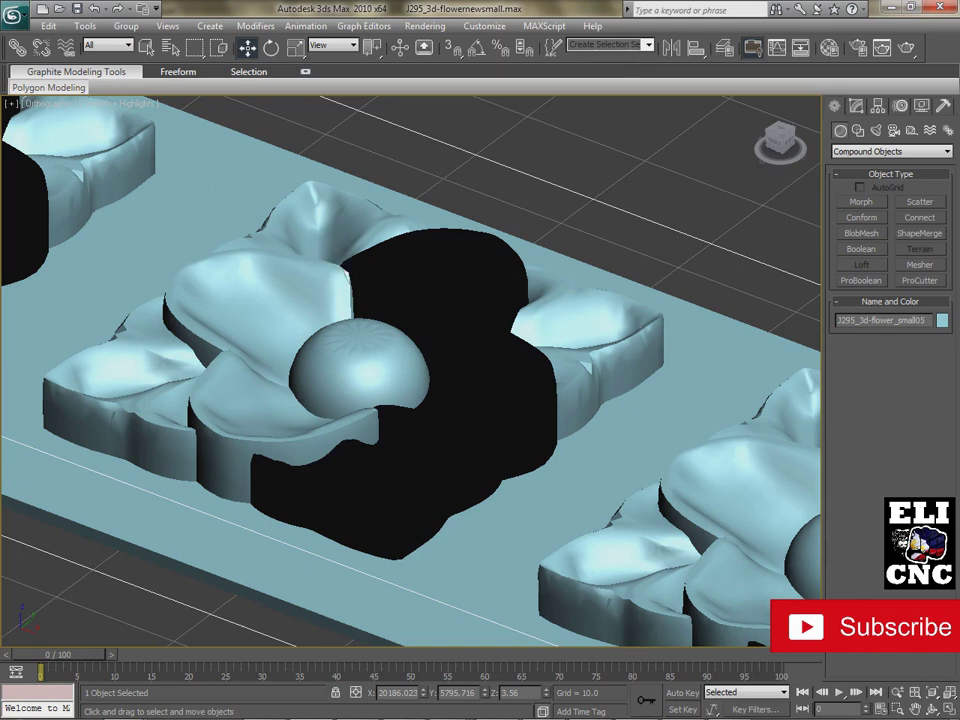
middle_click_drag(276, 252, 332, 363, "alt")
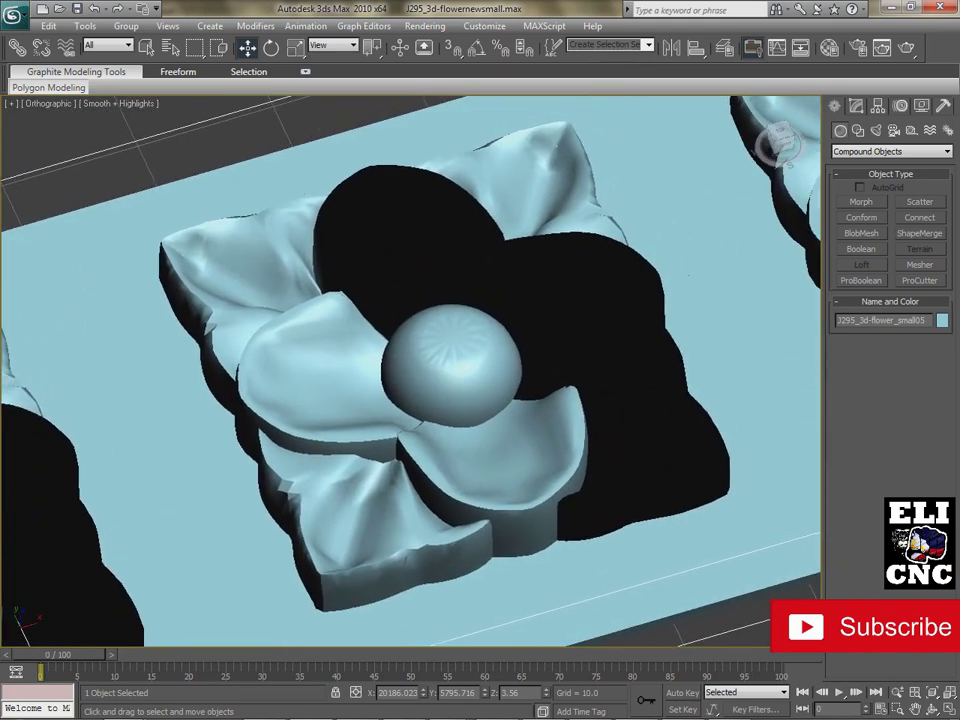
scroll(332, 363, "up", 5)
scroll(332, 363, "down", 10)
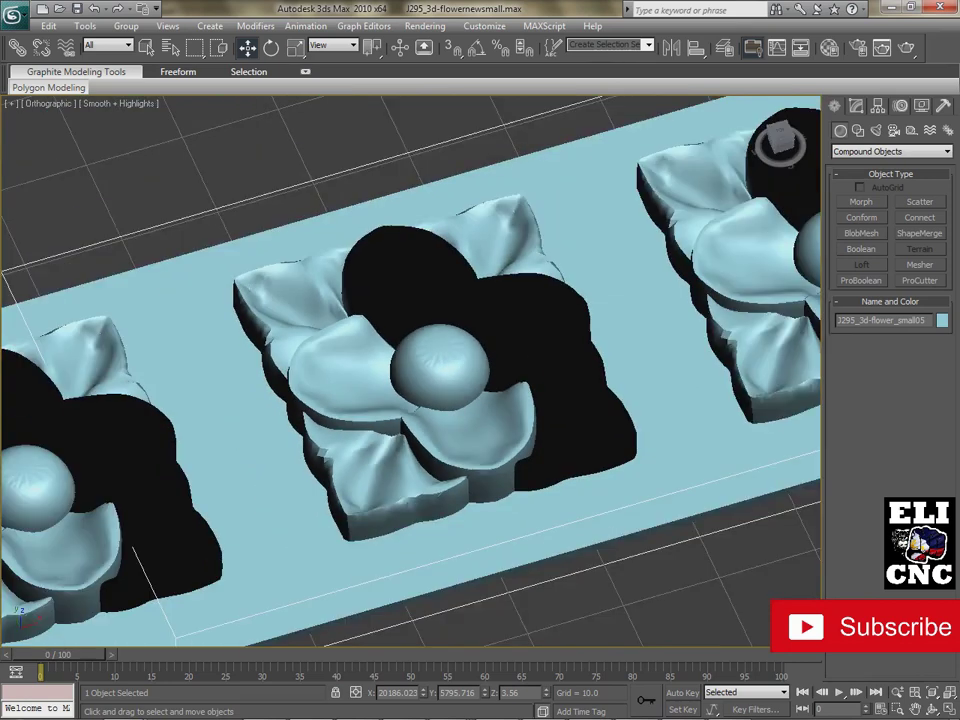
middle_click_drag(332, 363, 373, 319)
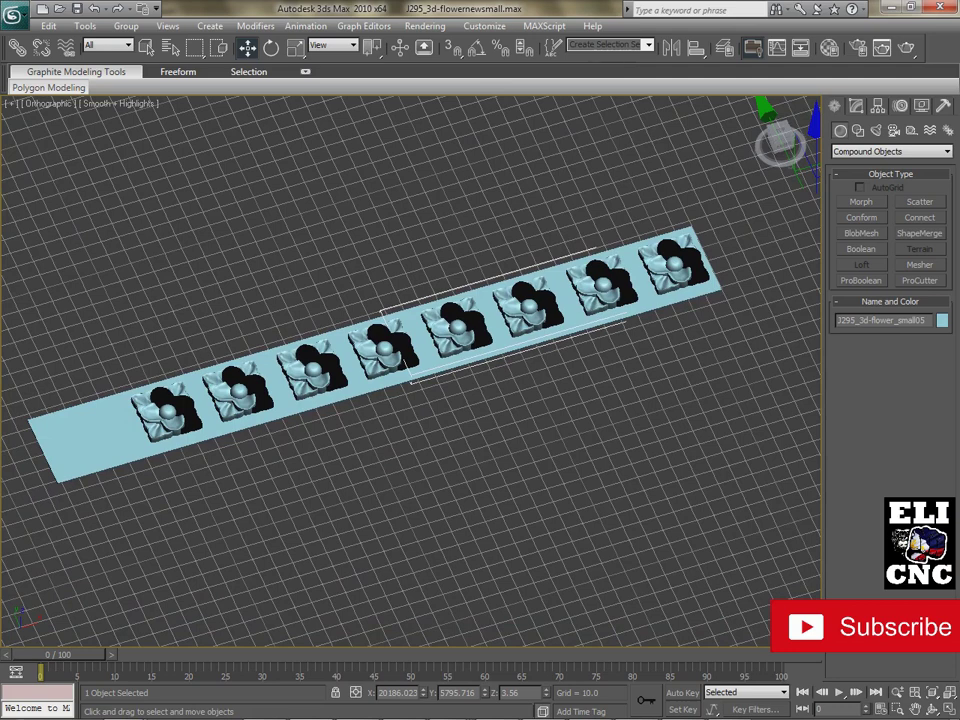
Clear the selection, view the full row of flower tiles in the Top view, and inspect the tile beside the blank end
key("t")
key("ctrl+d")
middle_click_drag(373, 319, 425, 393)
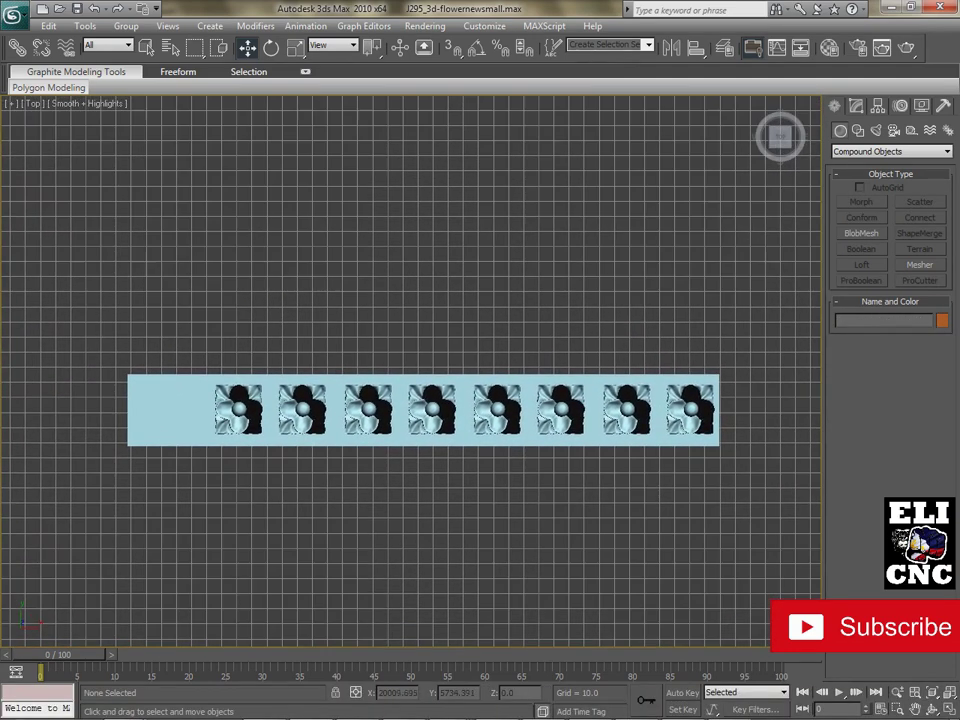
scroll(425, 393, "up", 2)
scroll(411, 376, "up", 2)
middle_click_drag(153, 436, 380, 372)
scroll(413, 380, "up", 6)
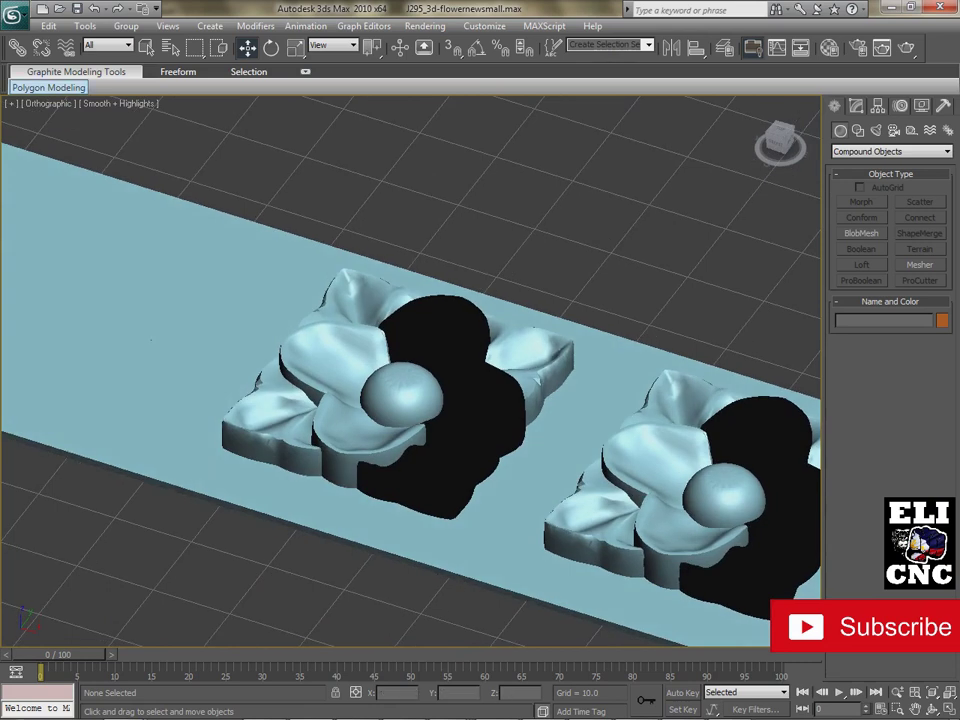
Switch the viewport to Wireframe and review the see-through meshes of the neighbouring flower tiles
mouse_move(49, 88)
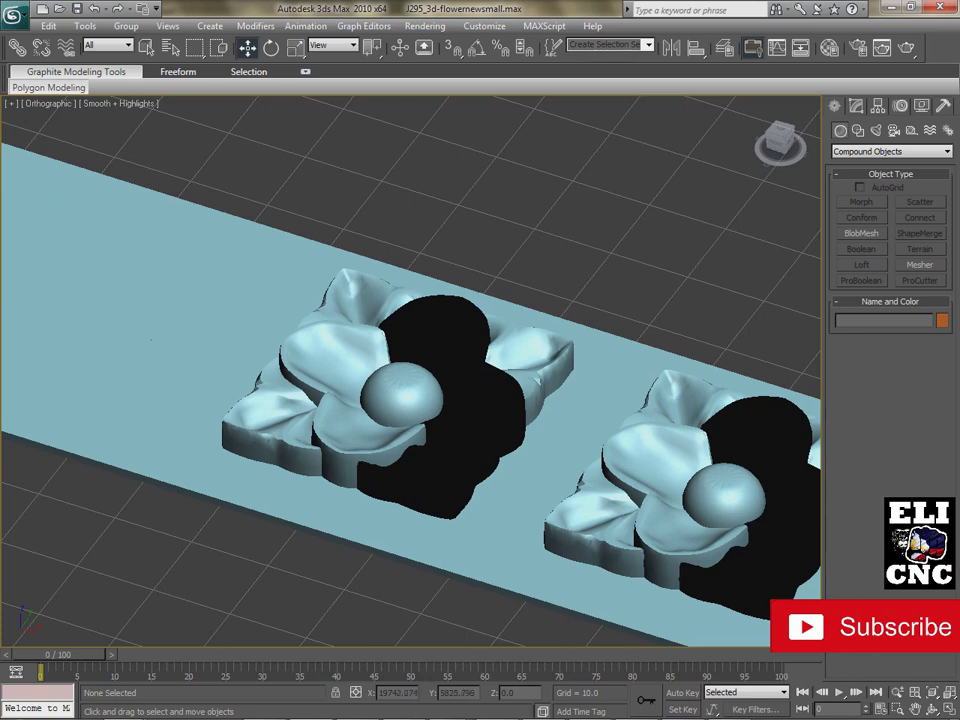
left_click(48, 103)
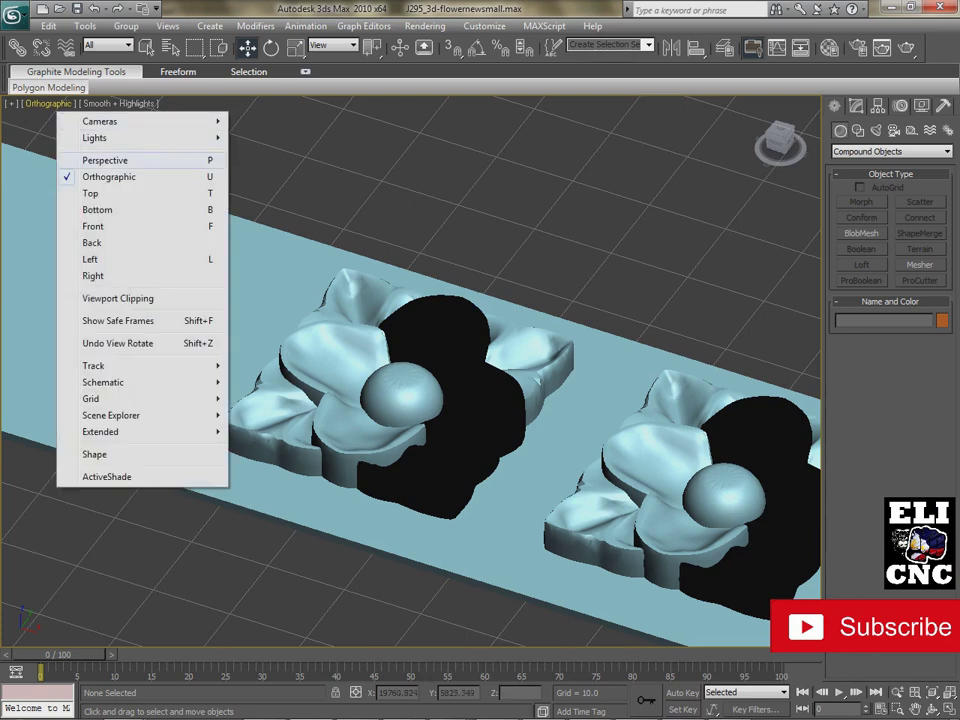
left_click(118, 103)
left_click(118, 103)
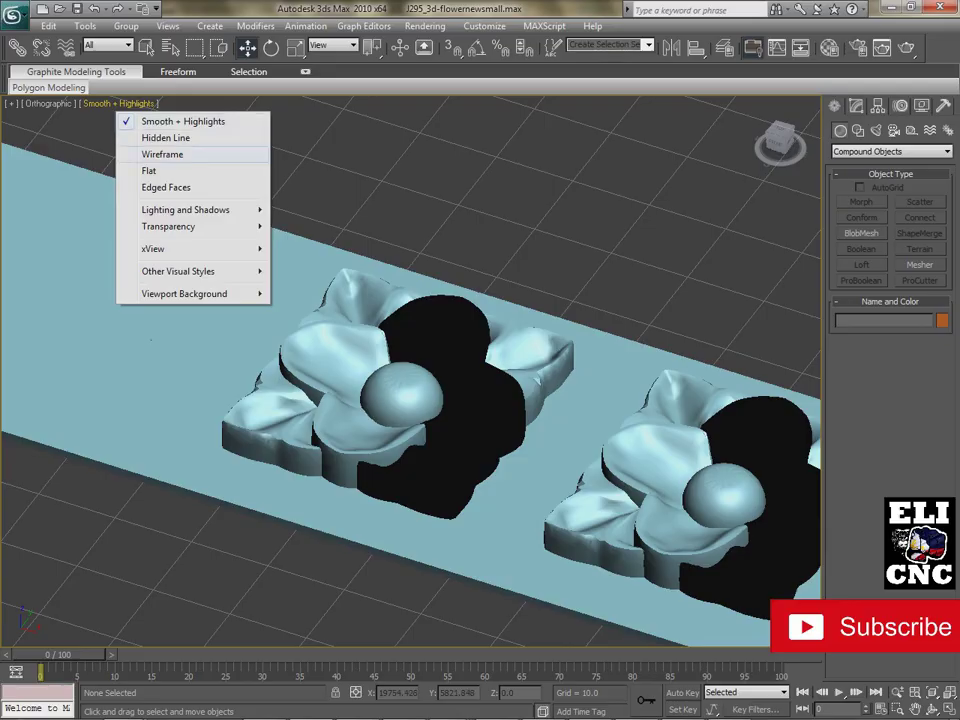
left_click(162, 154)
middle_click_drag(420, 400, 140, 518, "alt")
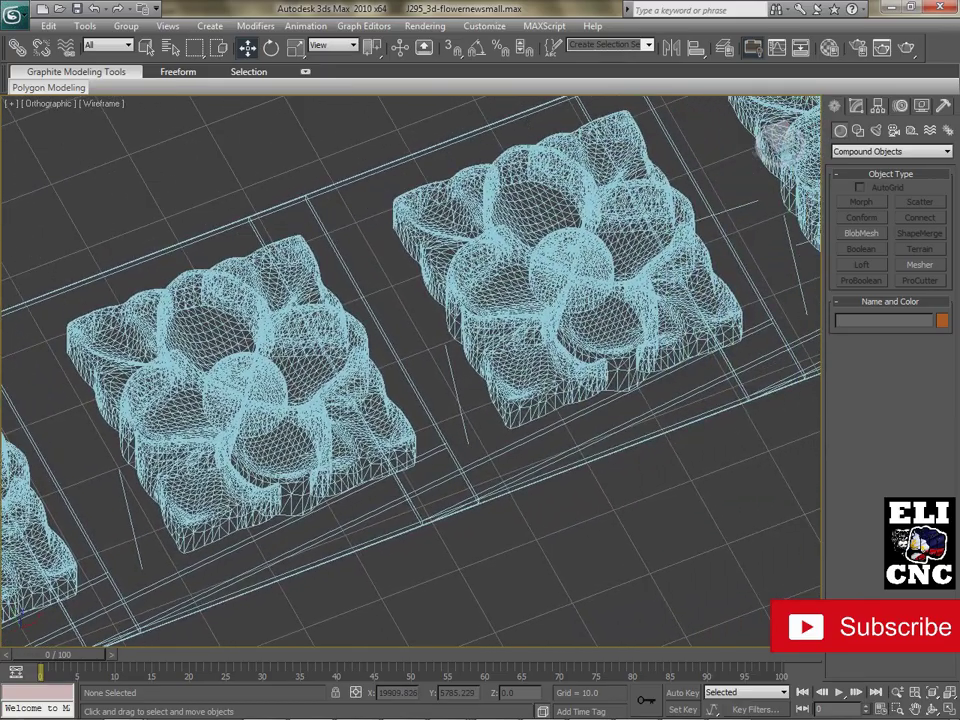
middle_click_drag(500, 500, 310, 476)
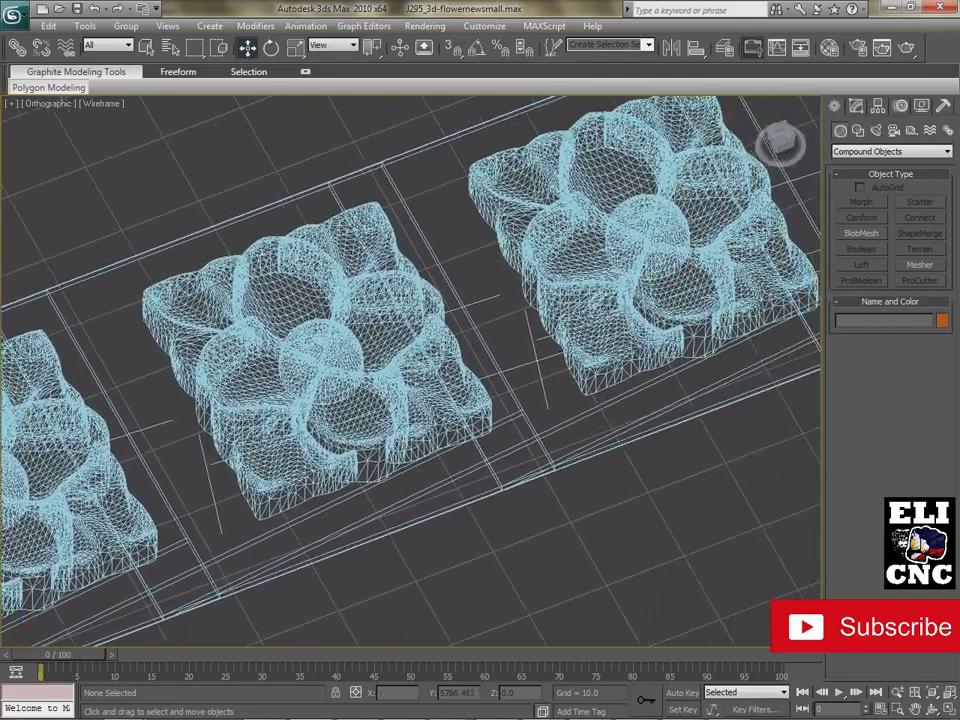
middle_click_drag(300, 470, 145, 525)
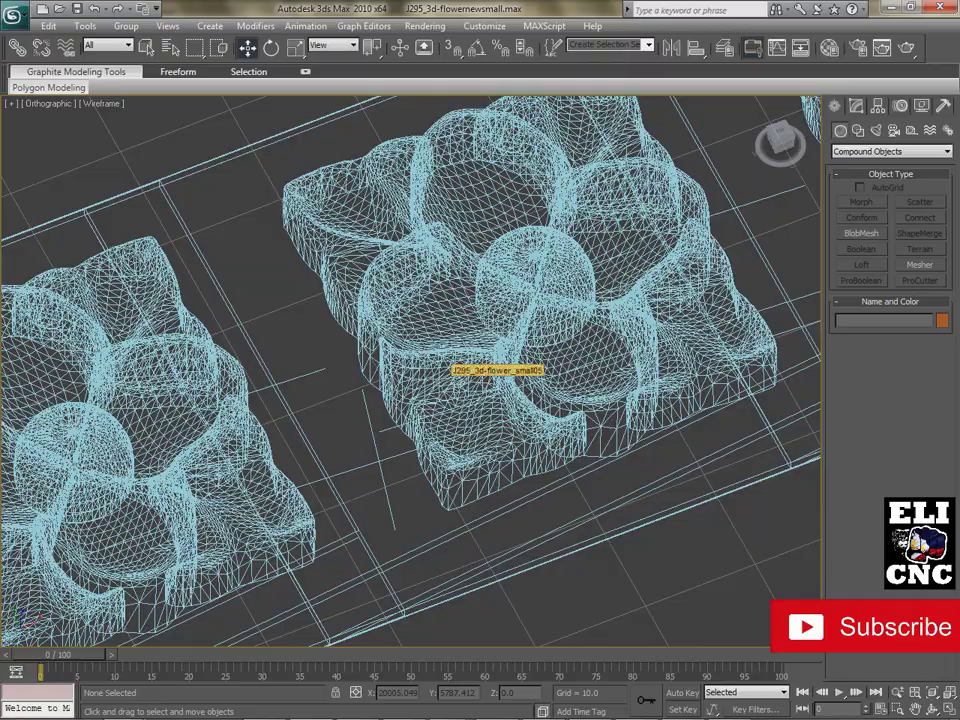
middle_click_drag(380, 360, 273, 370, "alt")
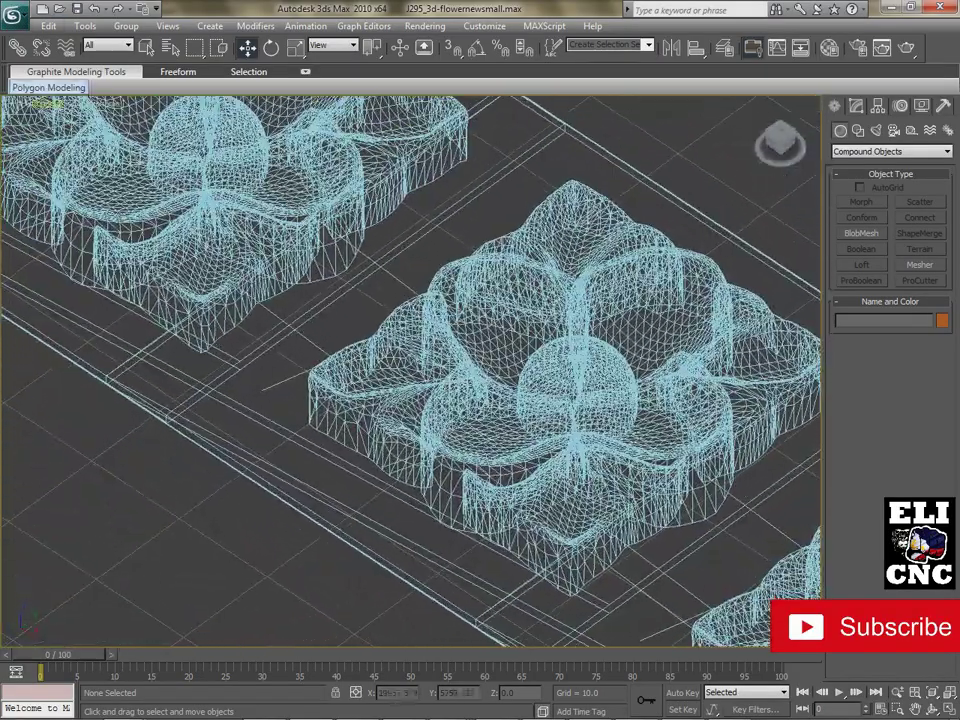
Select the J295_3d-flower_small08 tile, display it in Hidden Line, and examine the mesh around its dome and petals
left_click(215, 285)
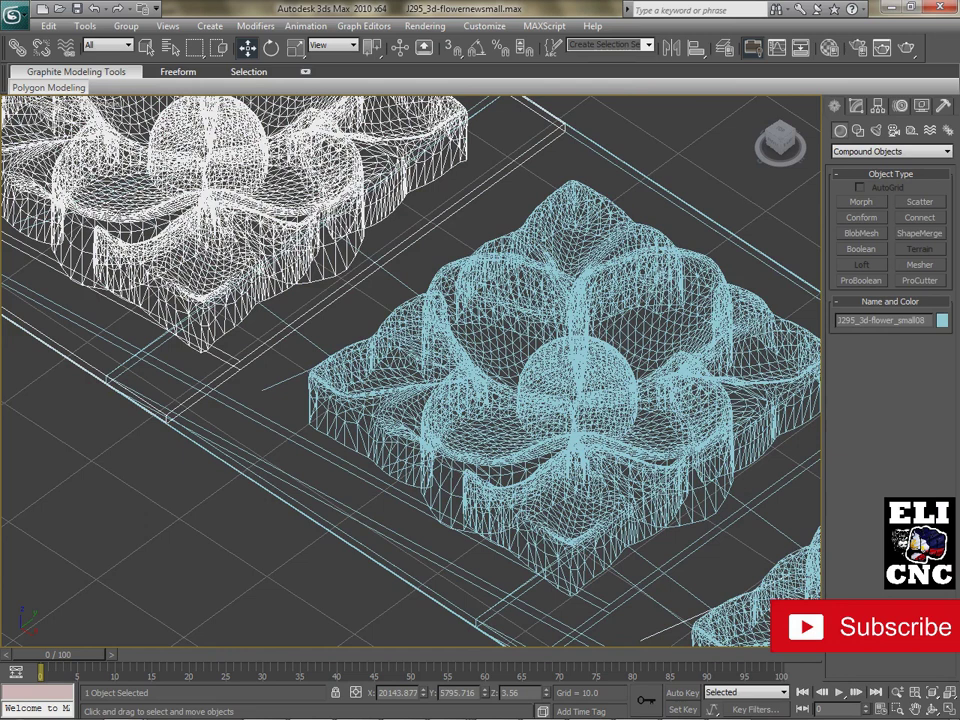
right_click(242, 233)
middle_click_drag(242, 233, 500, 440)
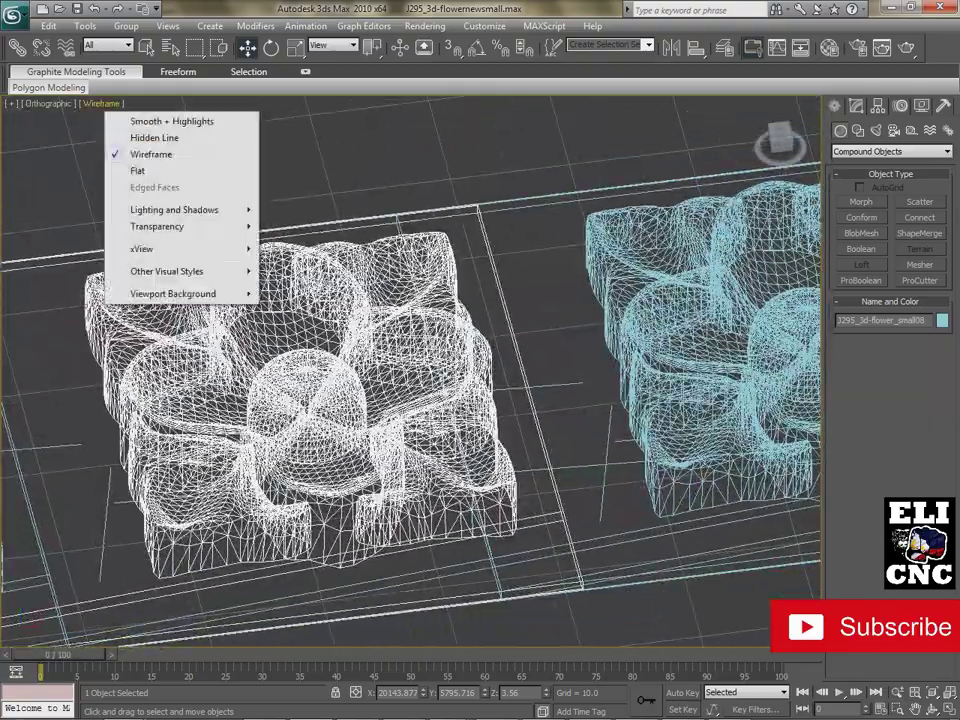
left_click(154, 137)
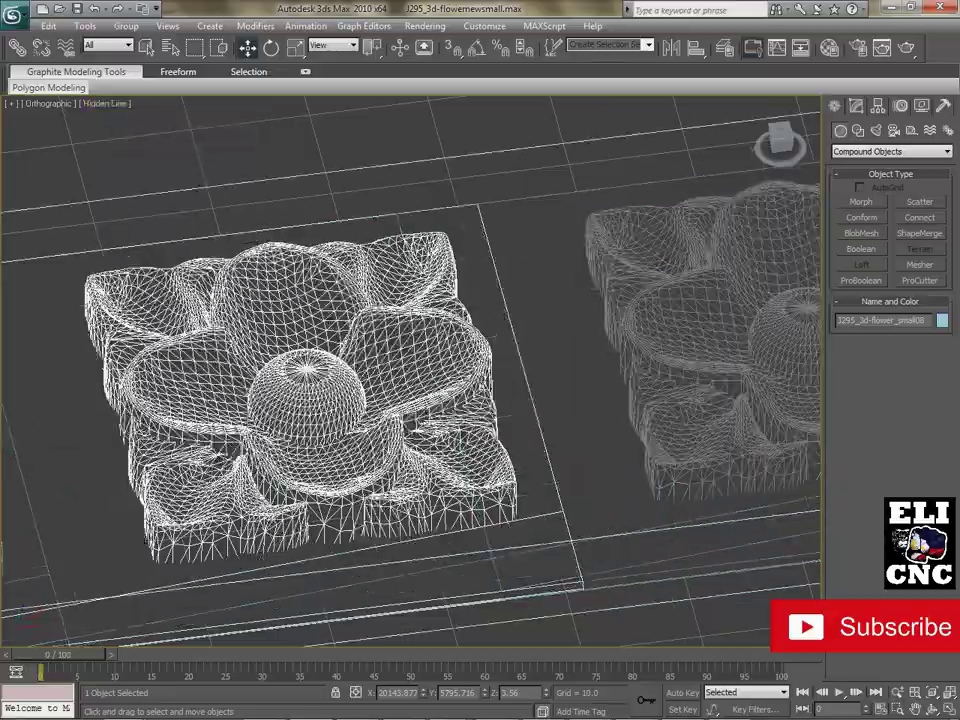
middle_click_drag(420, 440, 525, 400, "alt")
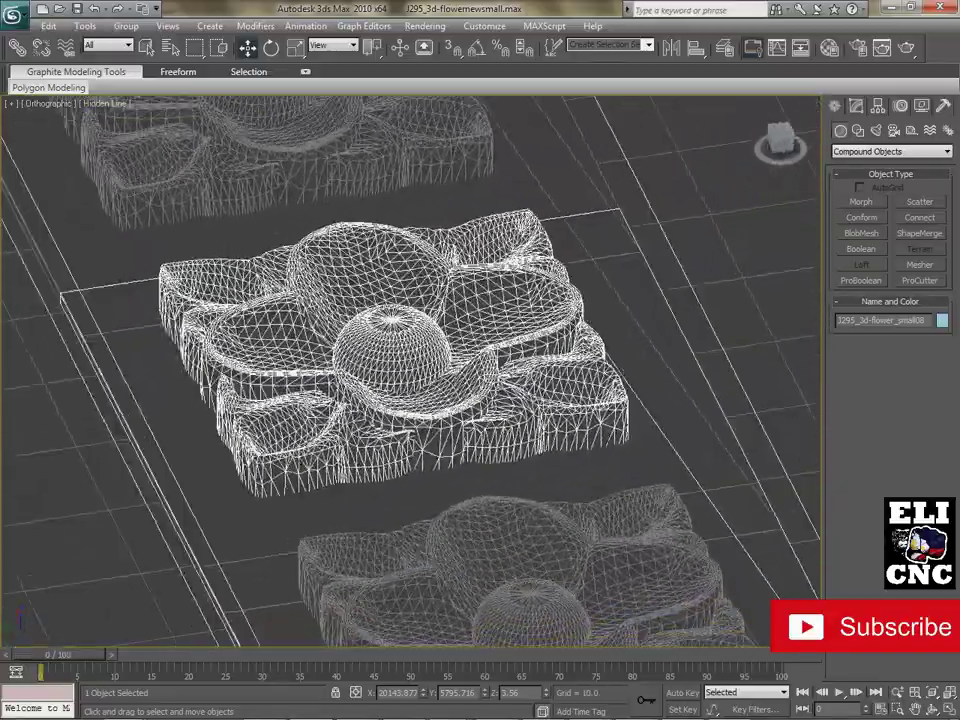
middle_click_drag(430, 420, 590, 415, "alt")
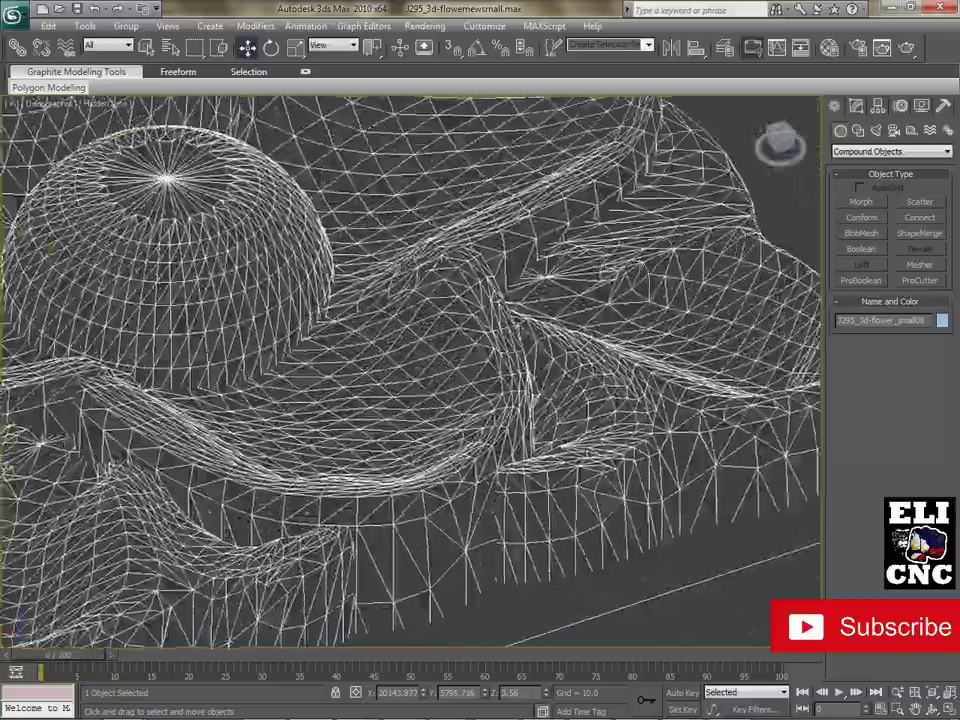
middle_click_drag(400, 380, 554, 380)
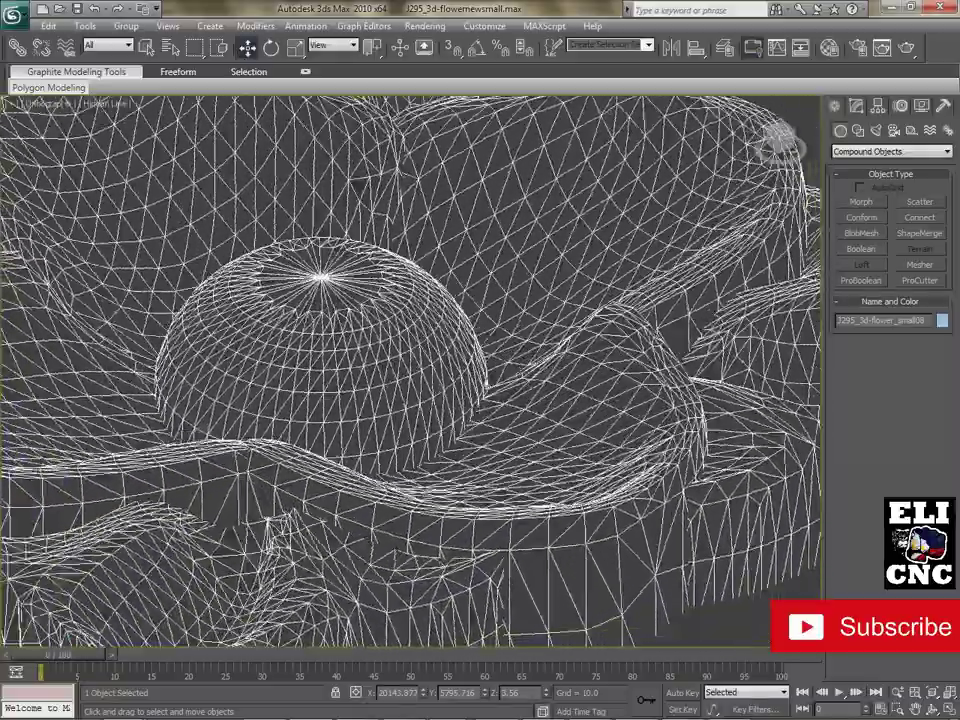
Examine the selected J295_3d-flower_small08 tile's dome and petal mesh in Hidden Line, up close and within the whole row
middle_click_drag(400, 400, 728, 426, "alt")
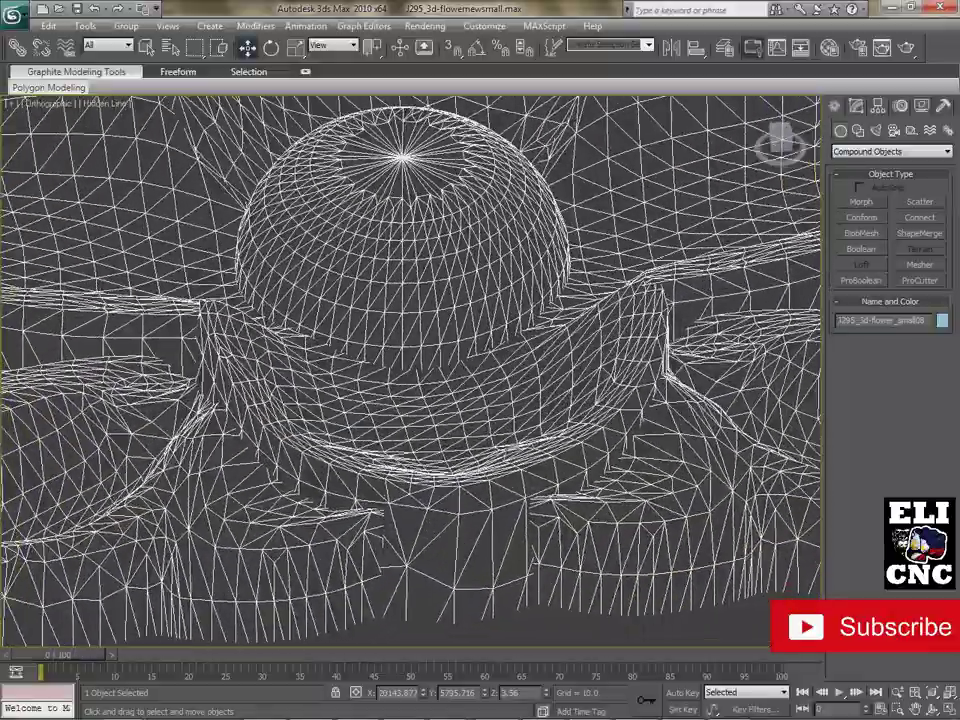
scroll(413, 308, "up", 3)
scroll(407, 373, "down", 3)
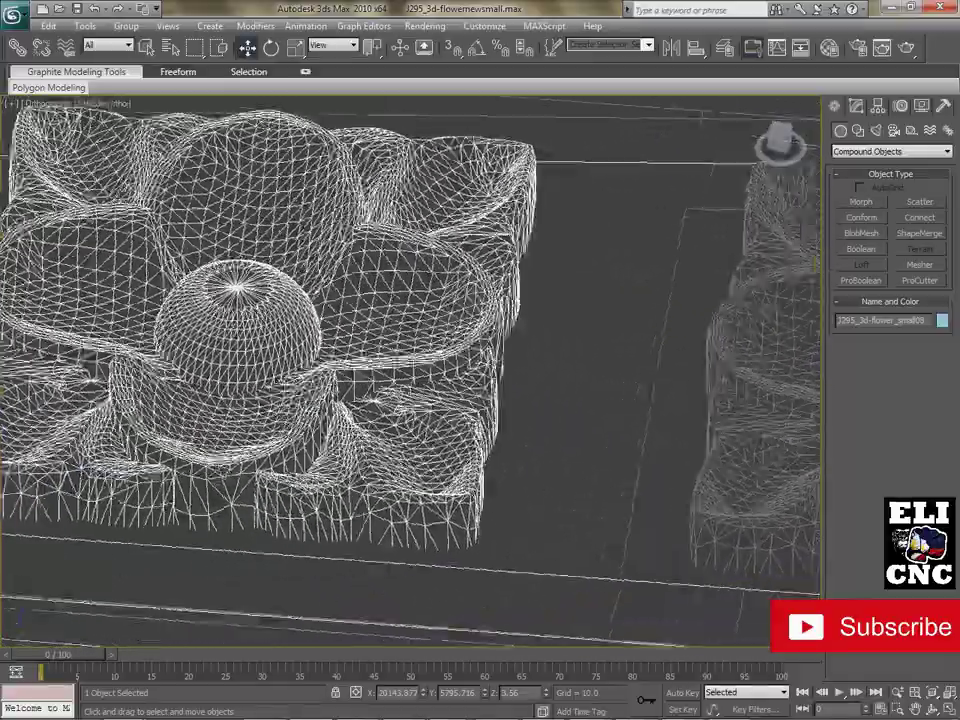
middle_click_drag(360, 382, 560, 392, "alt")
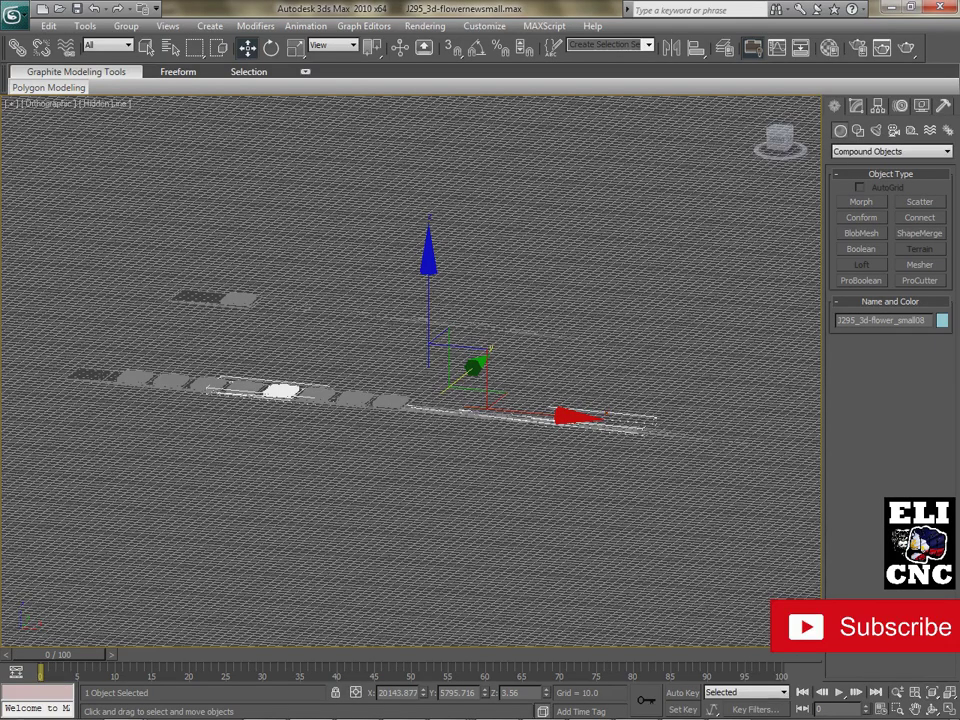
middle_click_drag(470, 370, 500, 416, "alt")
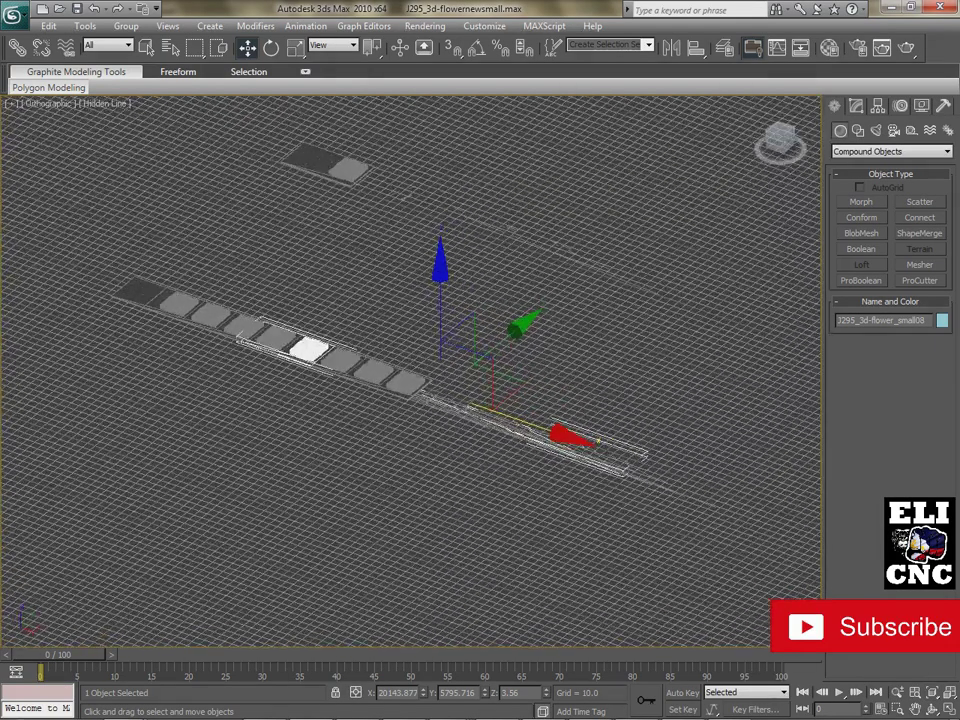
scroll(280, 352, "up", 10)
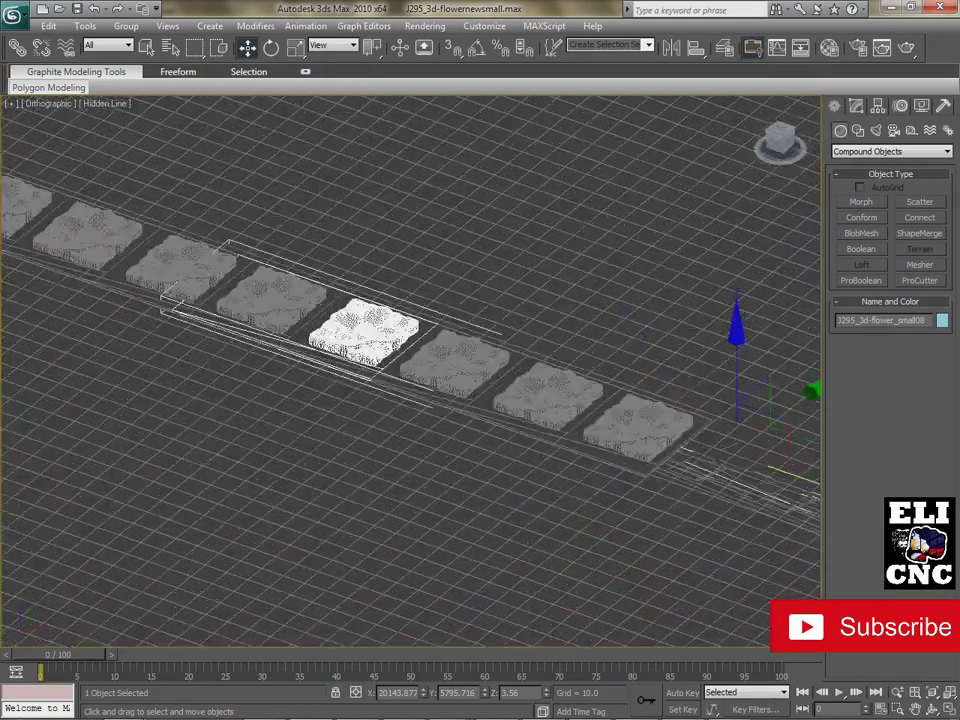
scroll(365, 332, "up", 10)
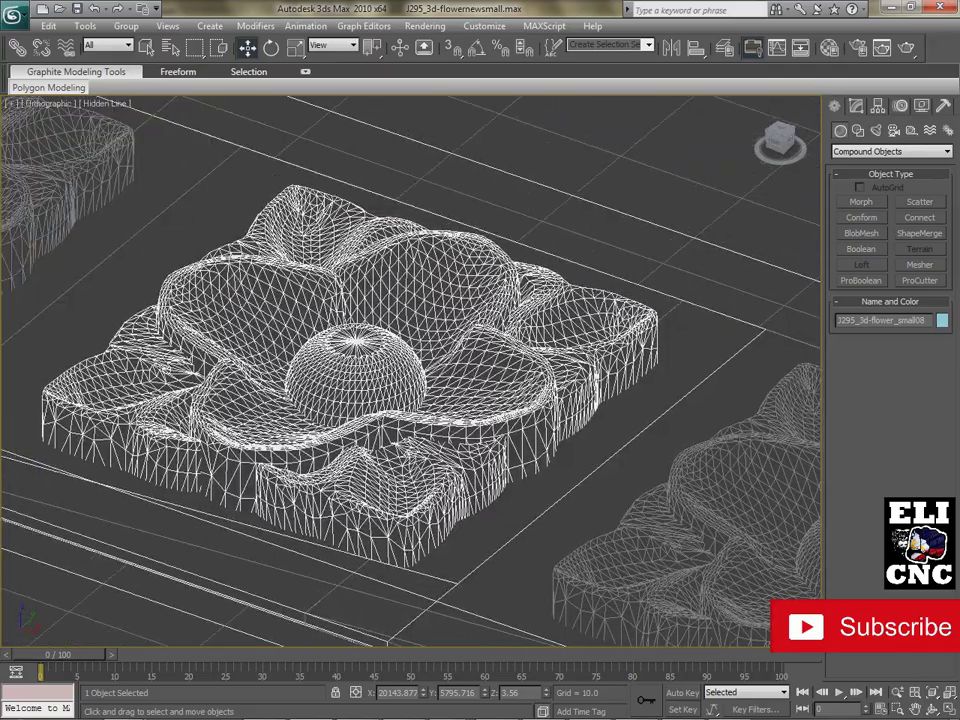
Inspect the J295_3d-flower_small08 tile's Hidden Line mesh from several sides, covering its petals, corners and outer walls
left_click(146, 284)
left_click(308, 520)
middle_click_drag(412, 540, 340, 545, "alt")
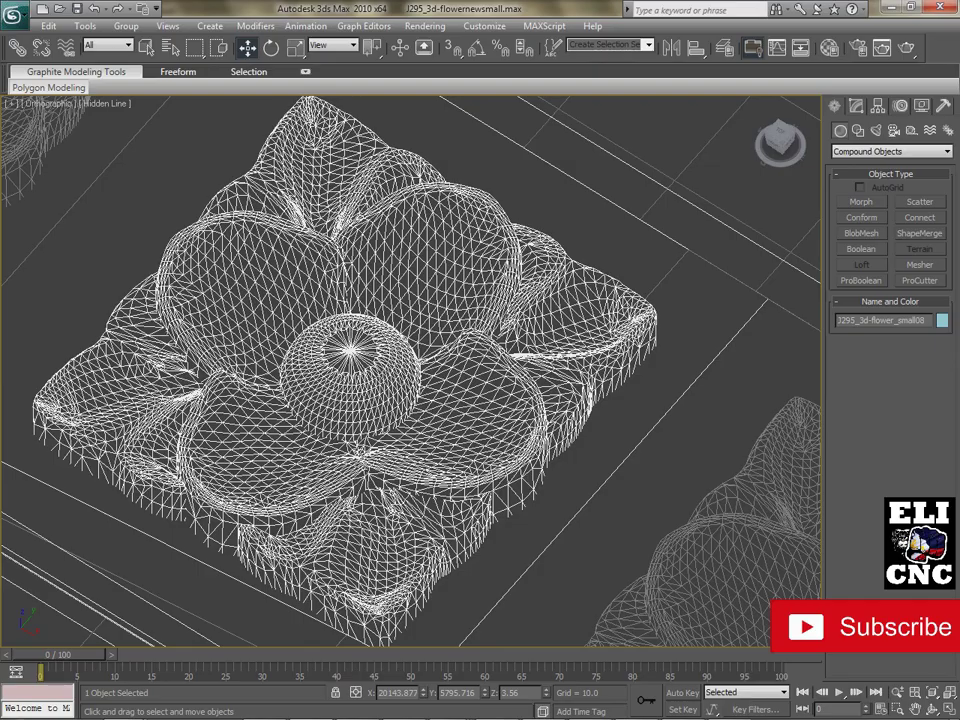
middle_click_drag(430, 400, 356, 352, "alt")
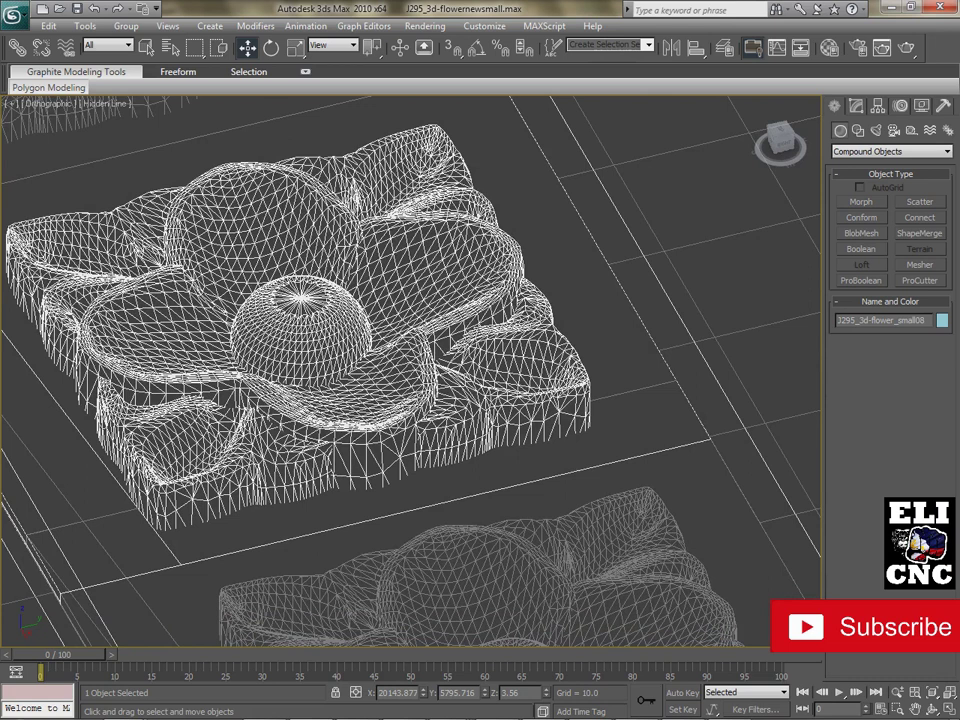
middle_click_drag(300, 300, 378, 340)
middle_click_drag(460, 200, 477, 240)
middle_click_drag(470, 300, 728, 292, "alt")
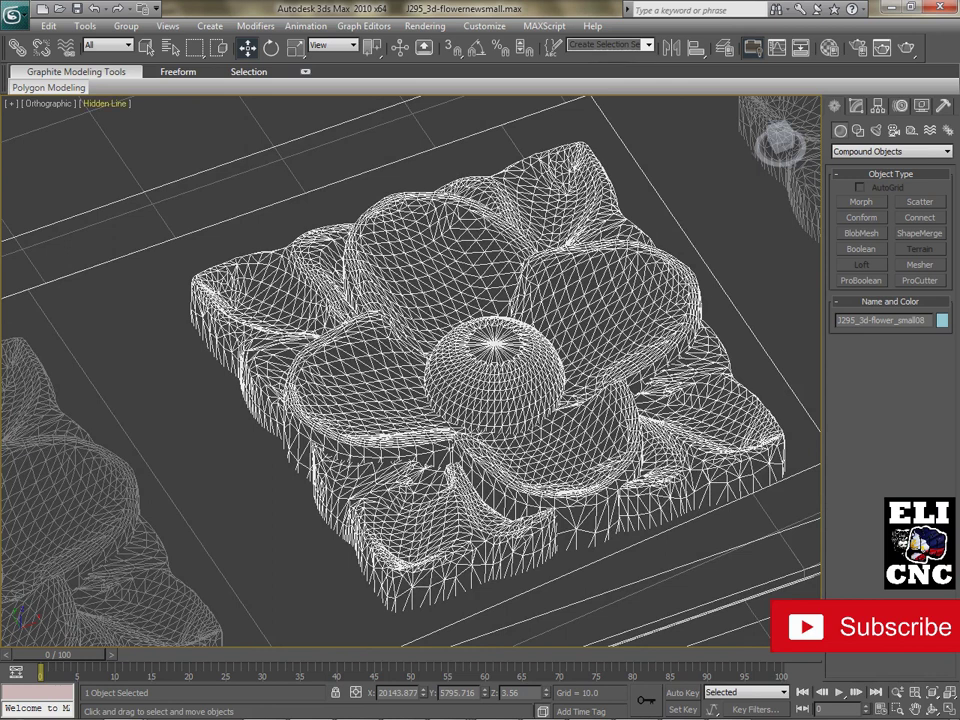
Compare the tile in Flat shading and in Smooth + Highlights, leaving the viewport in Smooth + Highlights
left_click(104, 104)
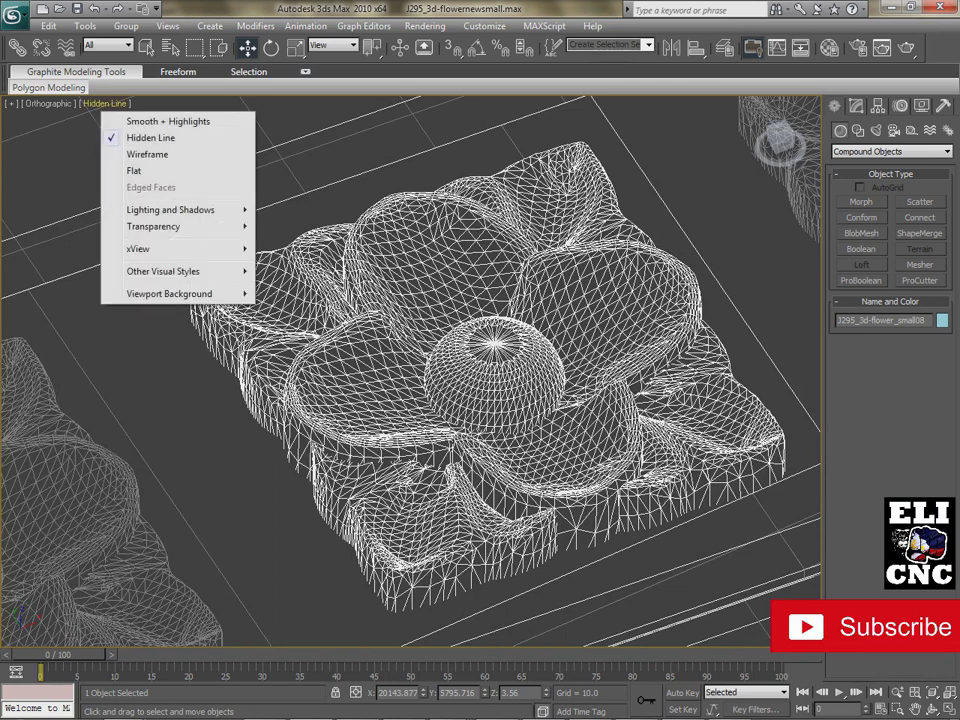
left_click(134, 170)
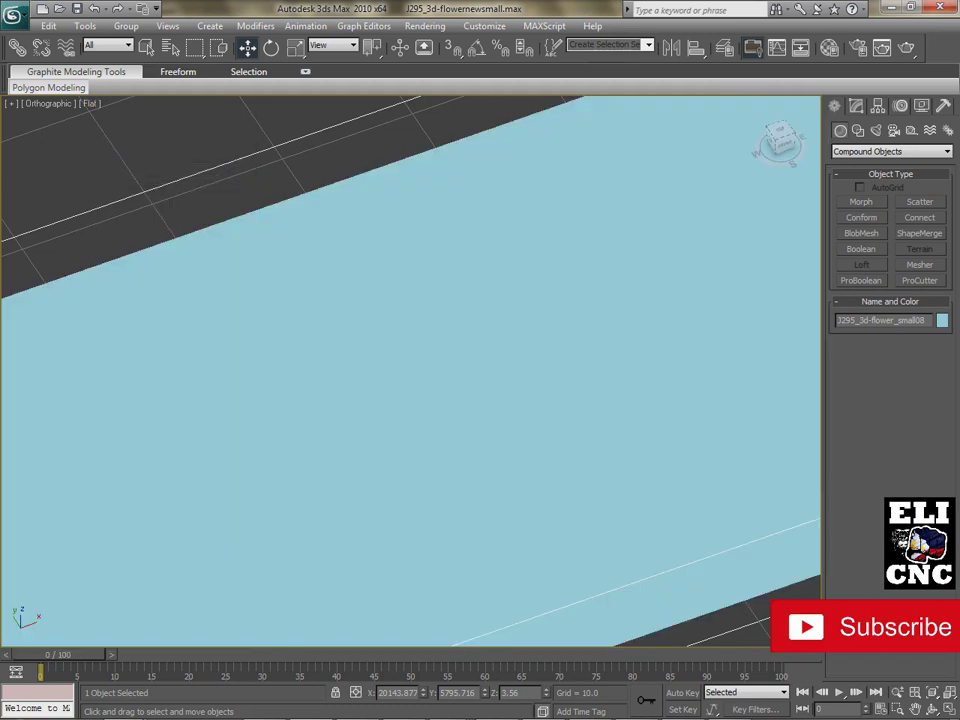
mouse_move(410, 380)
middle_mouse_down("alt")
mouse_move(360, 285)
mouse_move(410, 381)
middle_mouse_up("alt")
left_click(90, 103)
left_click(150, 120)
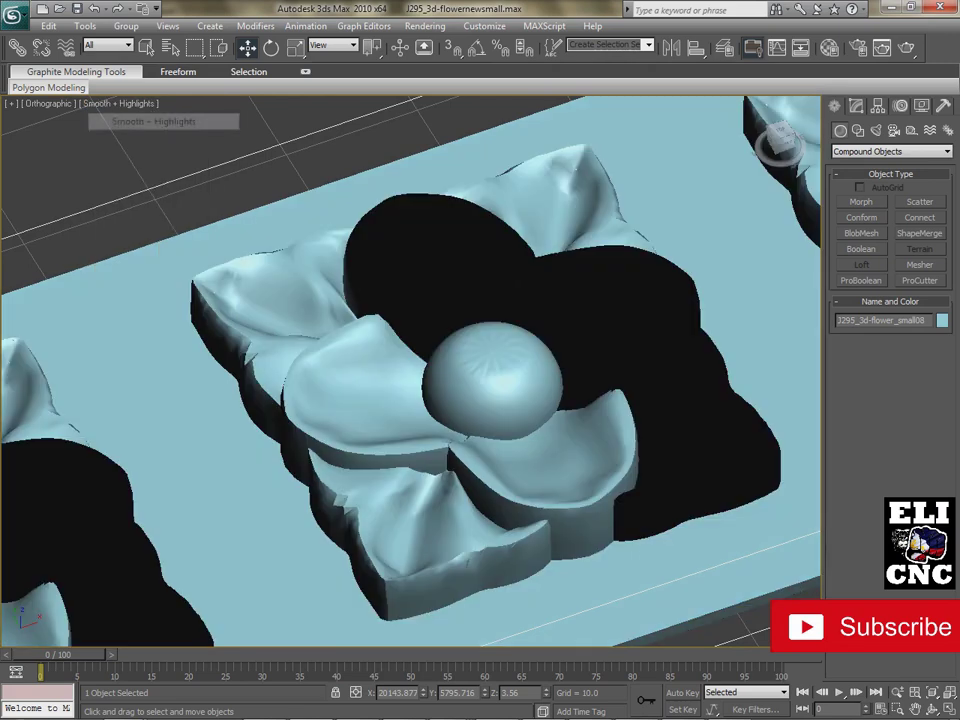
Select the J295_3d-flower_small05 tile and inspect its shaded dome and petals up close and within the row
mouse_move(410, 350)
middle_mouse_down("alt")
mouse_move(372, 405)
mouse_move(345, 415)
mouse_move(314, 341)
middle_mouse_up("alt")
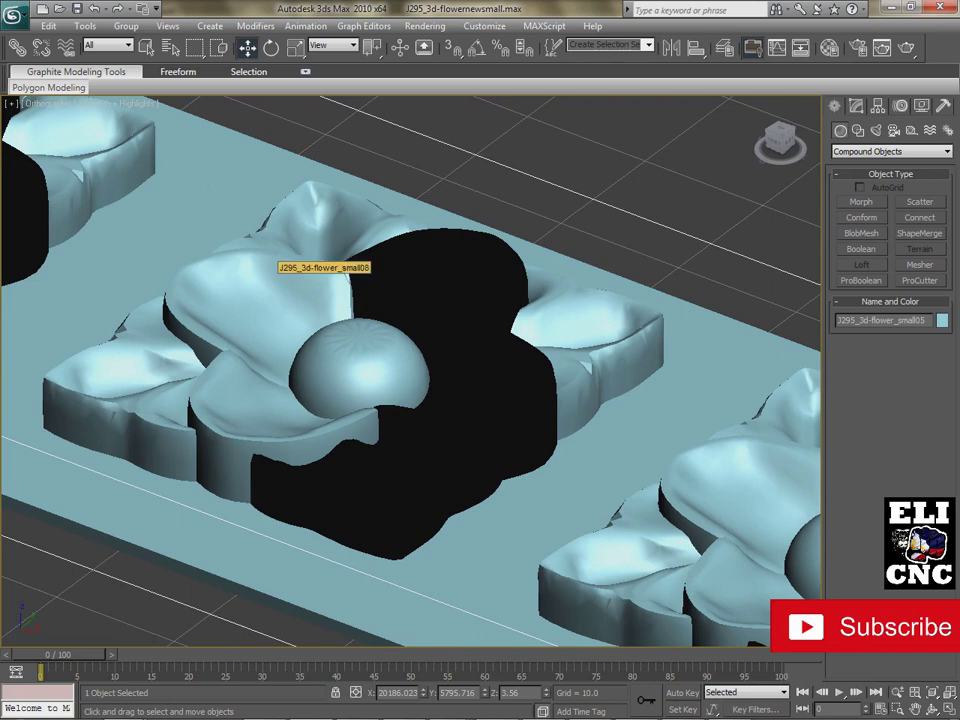
middle_click_drag(280, 248, 500, 330, "alt")
scroll(398, 415, "up", 6)
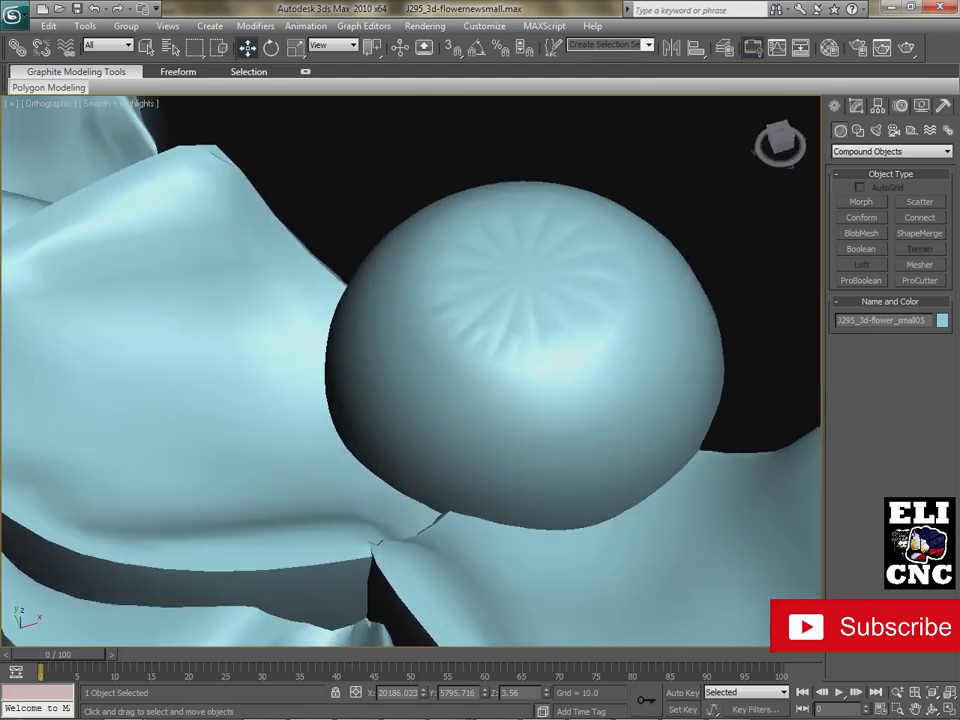
scroll(315, 345, "down", 10)
middle_click_drag(315, 345, 345, 335, "alt")
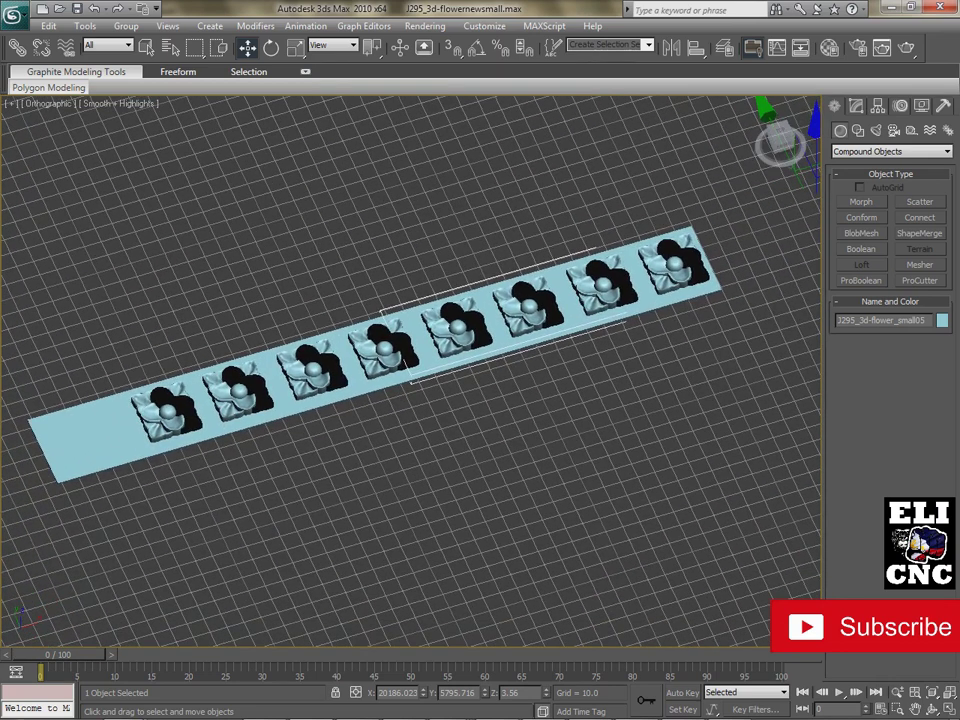
Clear the selection, show the row in the Top view, and inspect the shaded tiles beside the blank end from above and at an angle
key("ctrl+d")
key("t")
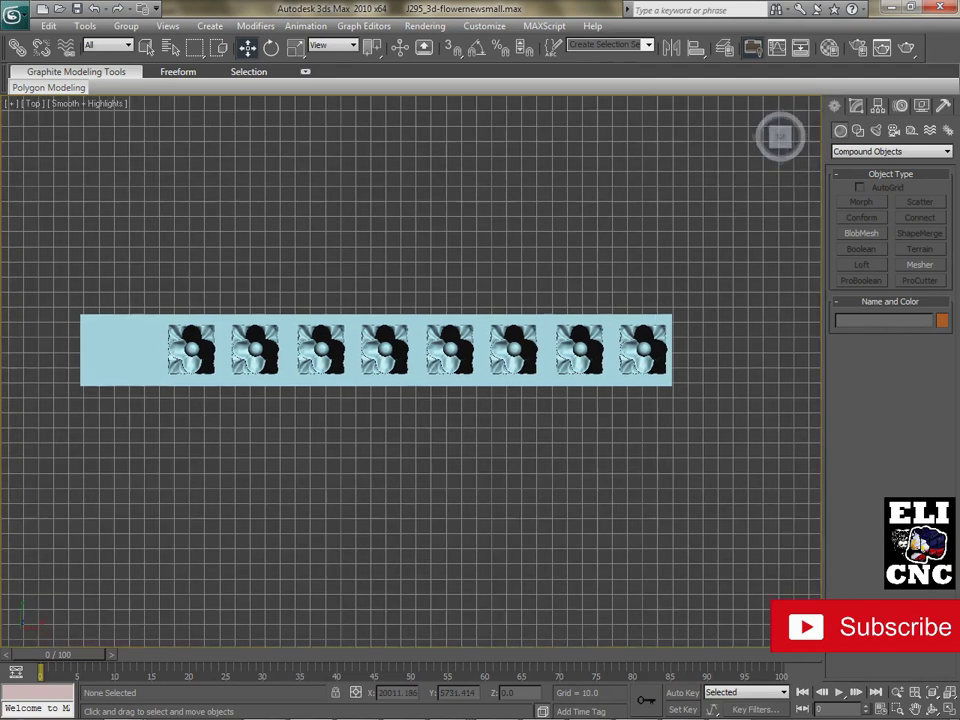
middle_click_drag(410, 370, 458, 429)
scroll(409, 375, "up", 2)
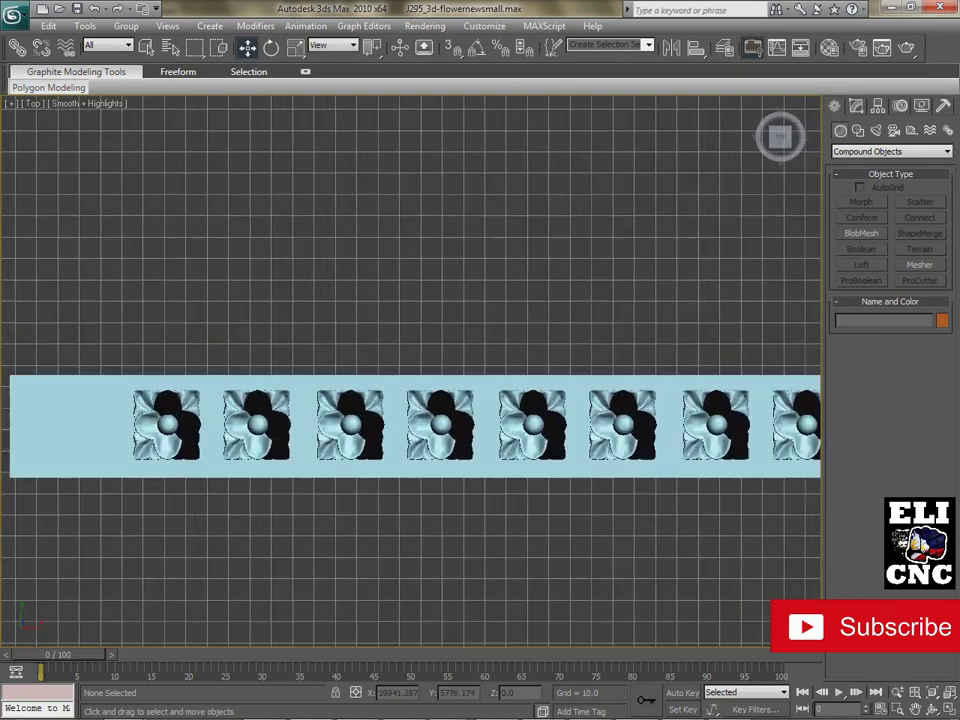
scroll(407, 371, "up", 2)
middle_click_drag(407, 371, 667, 314)
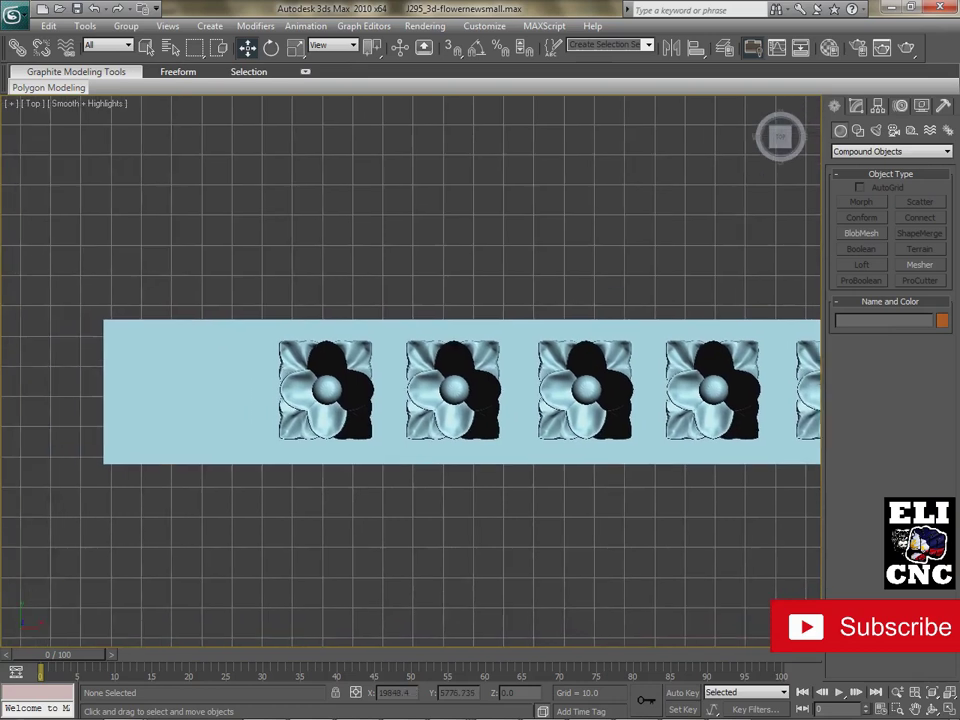
scroll(400, 410, "up", 6)
middle_click_drag(400, 410, 434, 392)
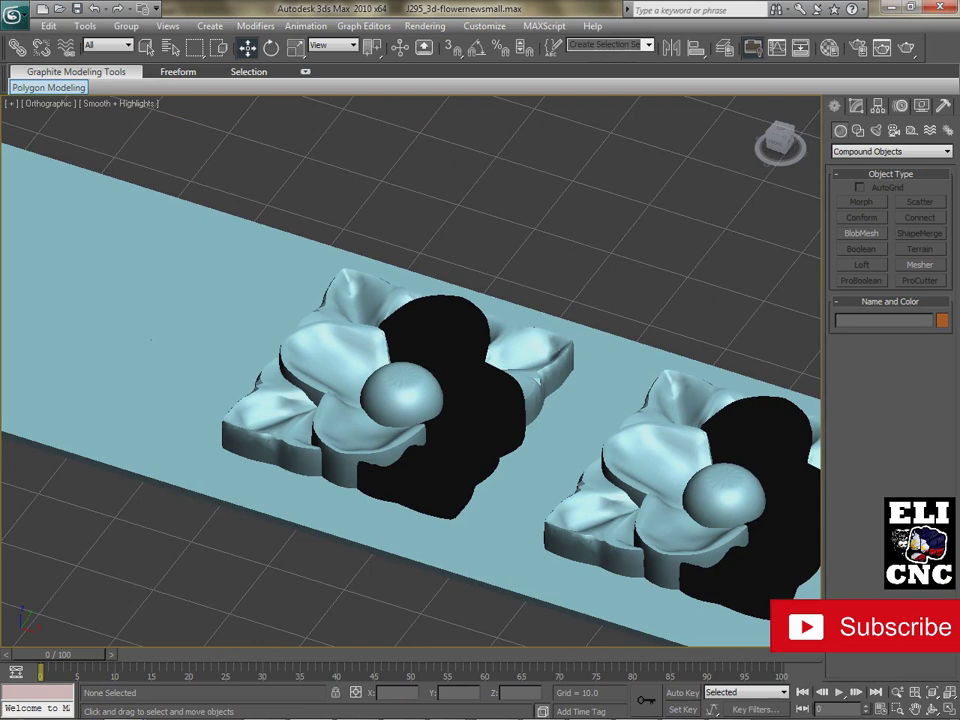
mouse_move(48, 87)
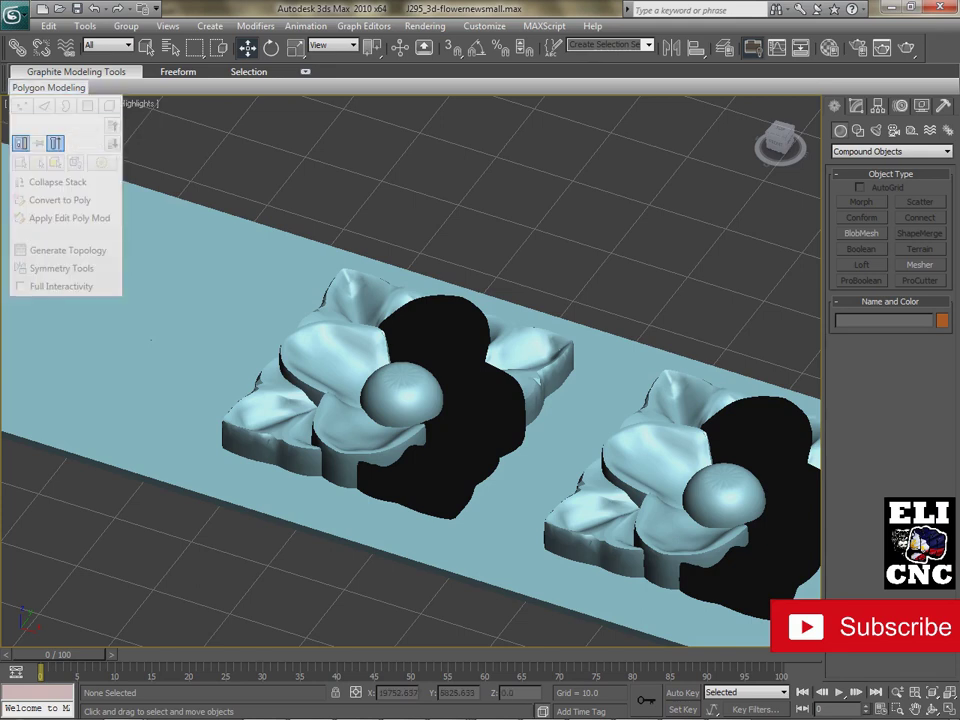
left_click(50, 103)
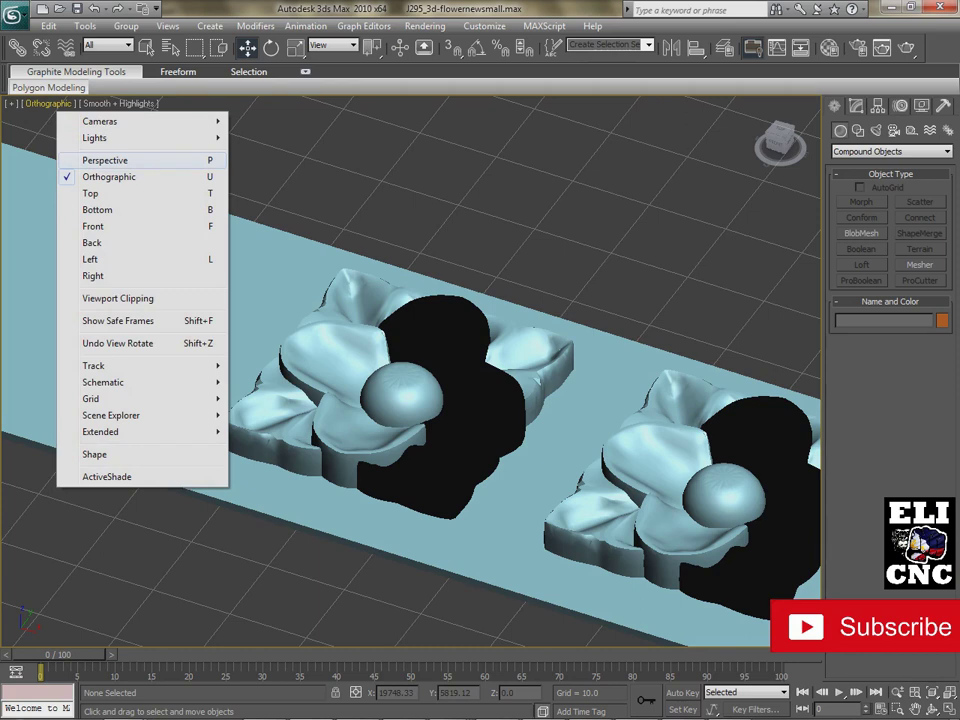
key("Escape")
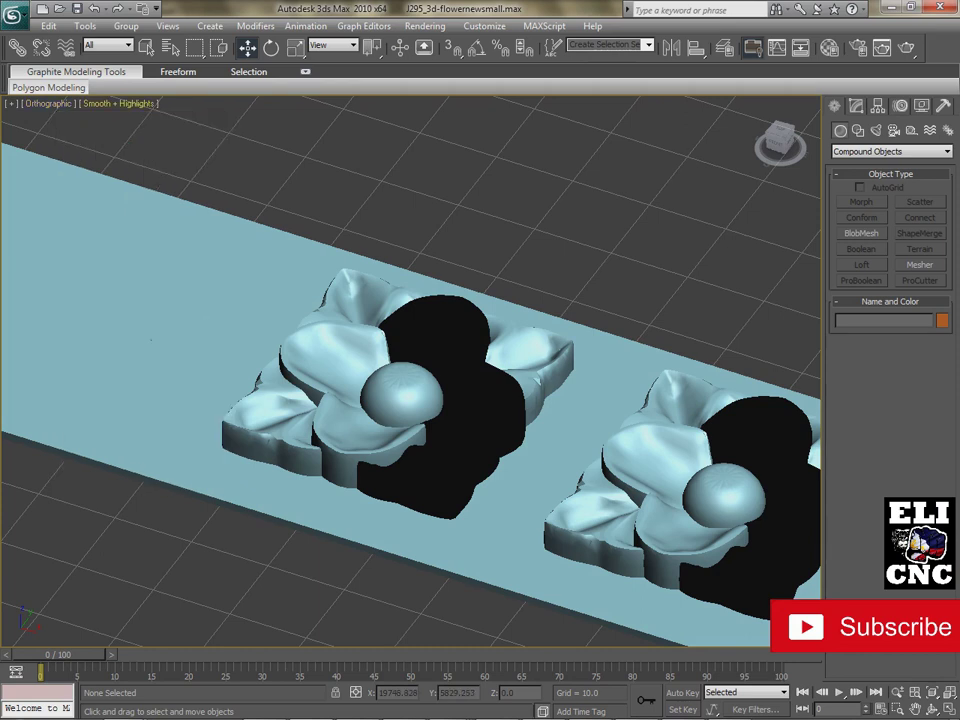
Switch the viewport to Wireframe and review the see-through meshes of the flower tiles along the row
left_click(120, 103)
left_click(160, 152)
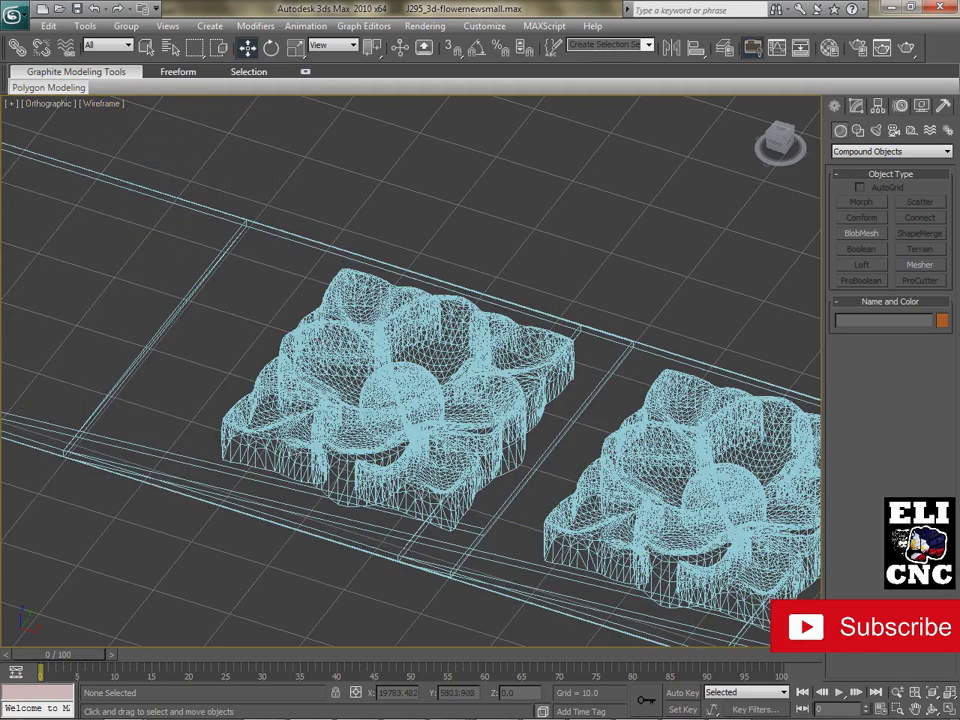
middle_click_drag(410, 400, 290, 460, "alt")
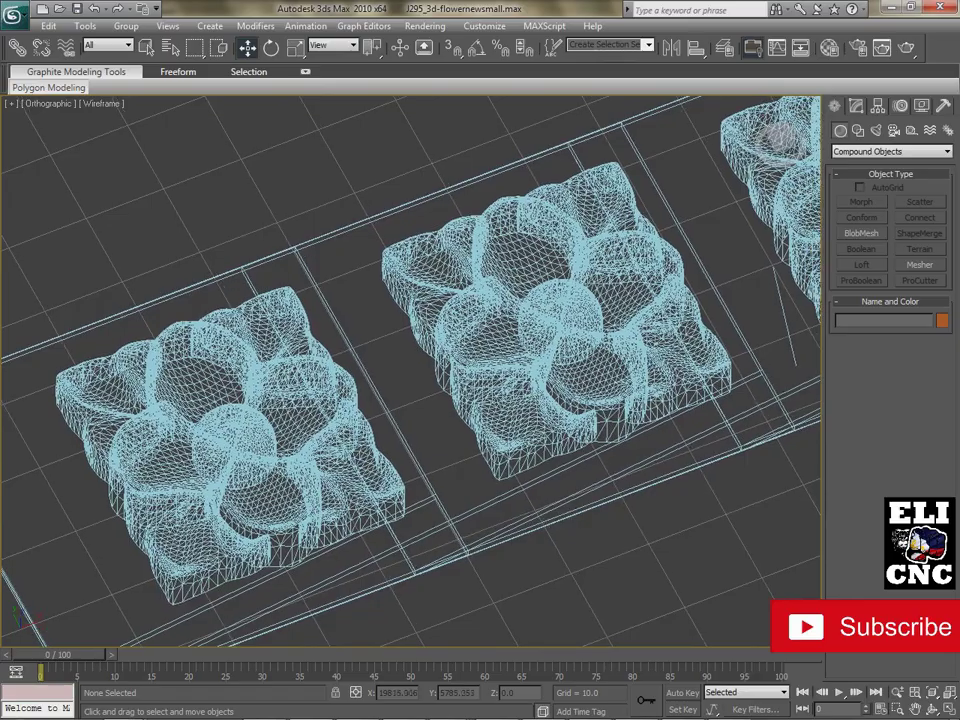
mouse_move(465, 385)
middle_mouse_down()
mouse_move(225, 460)
mouse_move(335, 425)
mouse_move(300, 432)
middle_mouse_up()
middle_click_drag(440, 395, 315, 437)
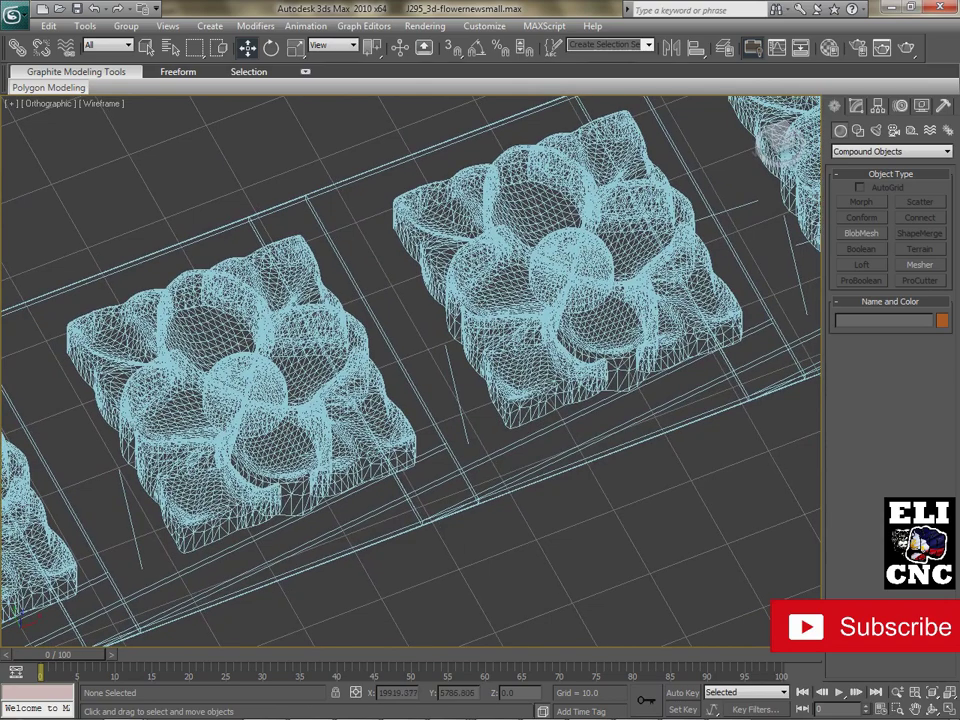
middle_click_drag(555, 440, 375, 468)
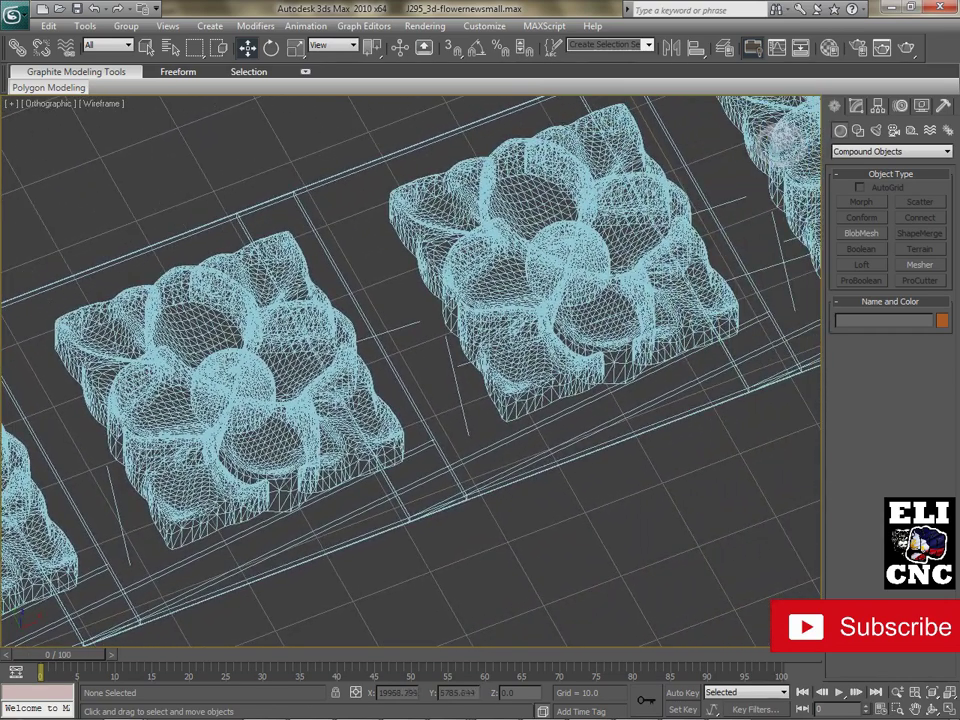
middle_click_drag(588, 299, 235, 443)
scroll(452, 364, "up", 4)
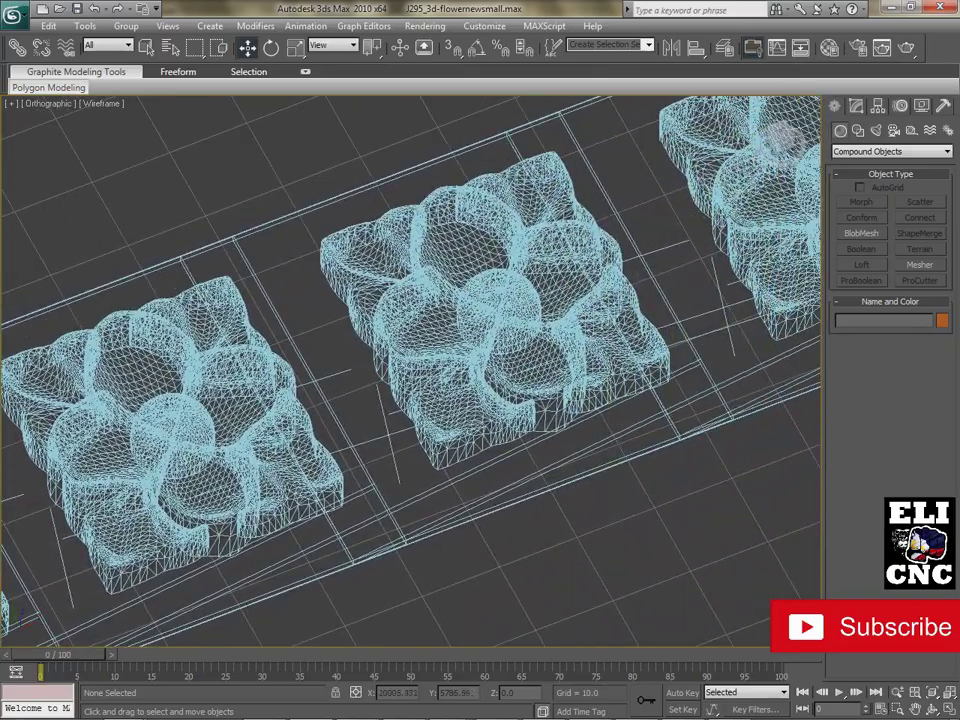
middle_click_drag(452, 364, 300, 325, "alt")
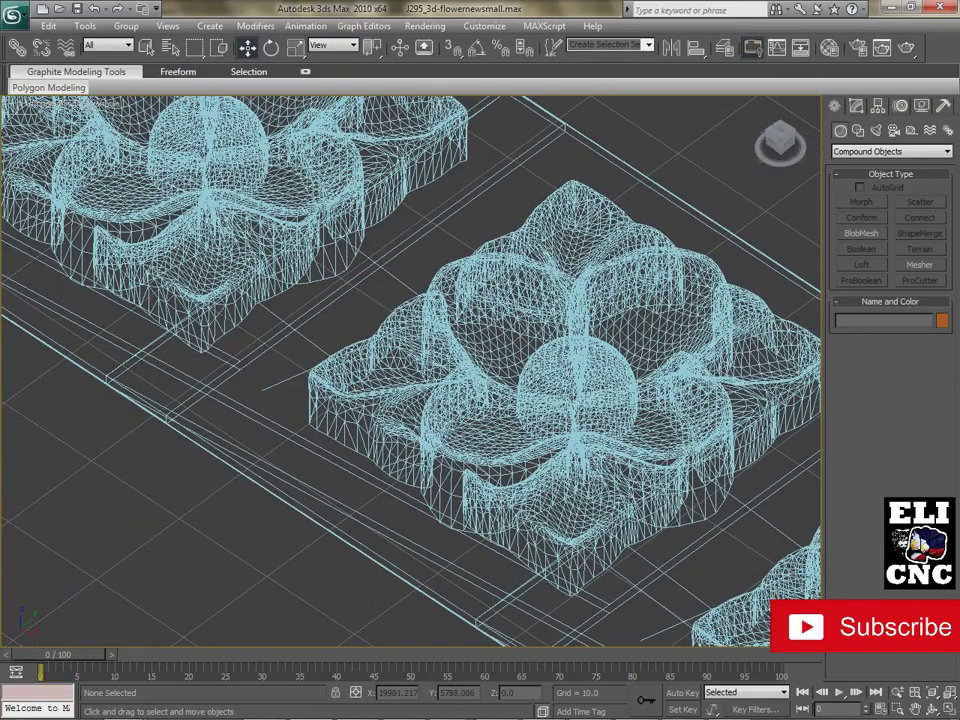
Select the J295_3d-flower_small08 tile and set the viewport shading to Hidden Line
left_click(262, 182)
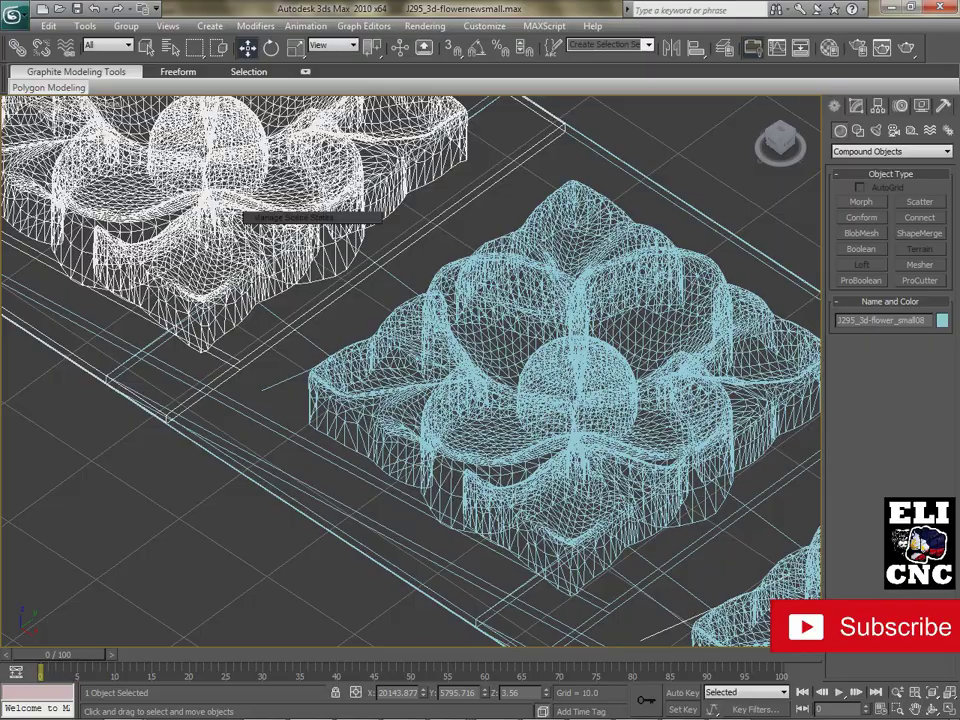
middle_click_drag(200, 215, 765, 325)
middle_click_drag(440, 176, 330, 245, "alt")
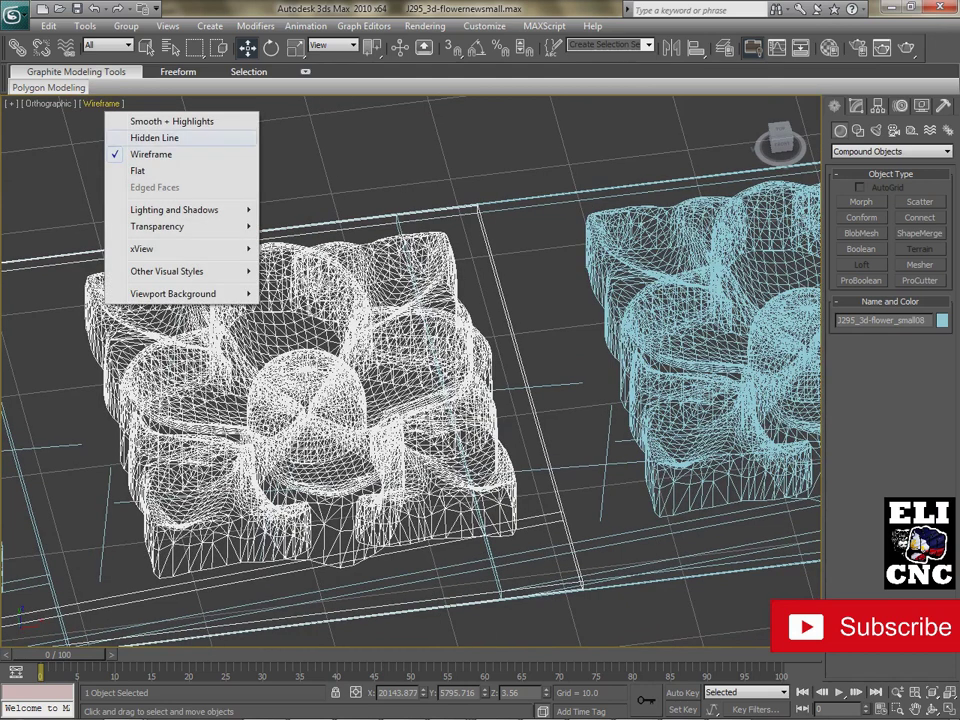
left_click(155, 137)
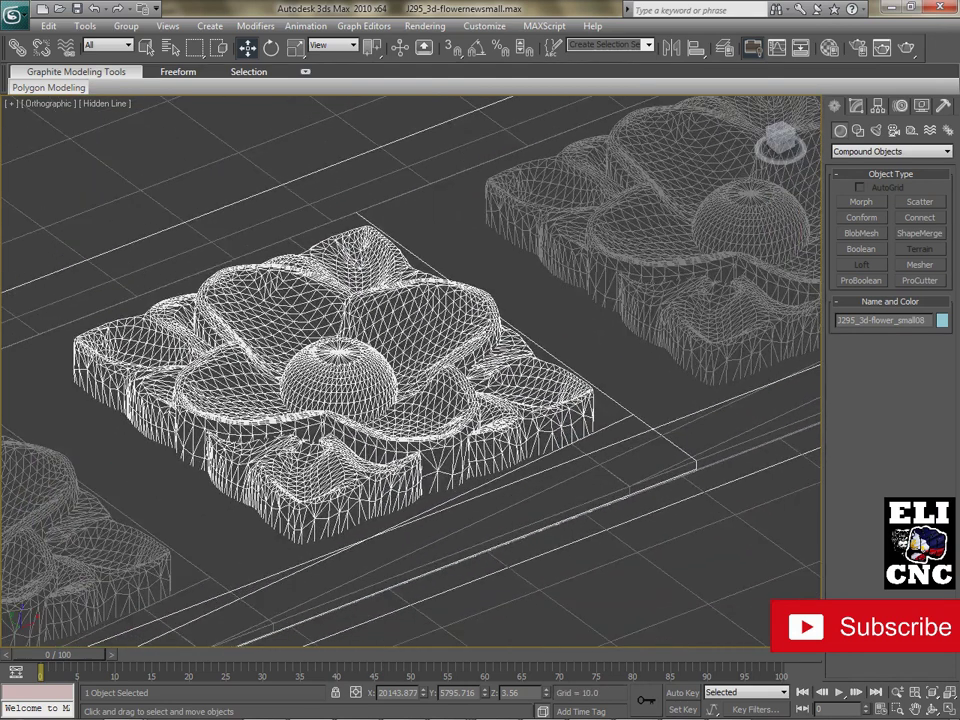
Examine the selected tile's central dome, petal edges and side walls in Hidden Line from several angles
middle_click_drag(420, 390, 470, 393, "alt")
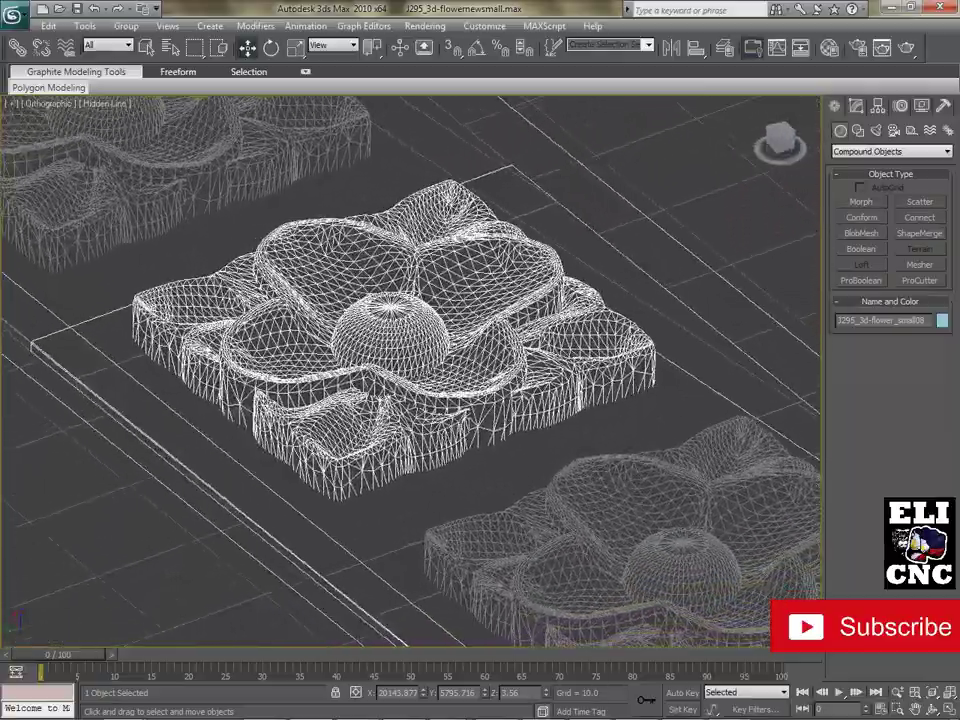
middle_click_drag(423, 519, 490, 512, "alt")
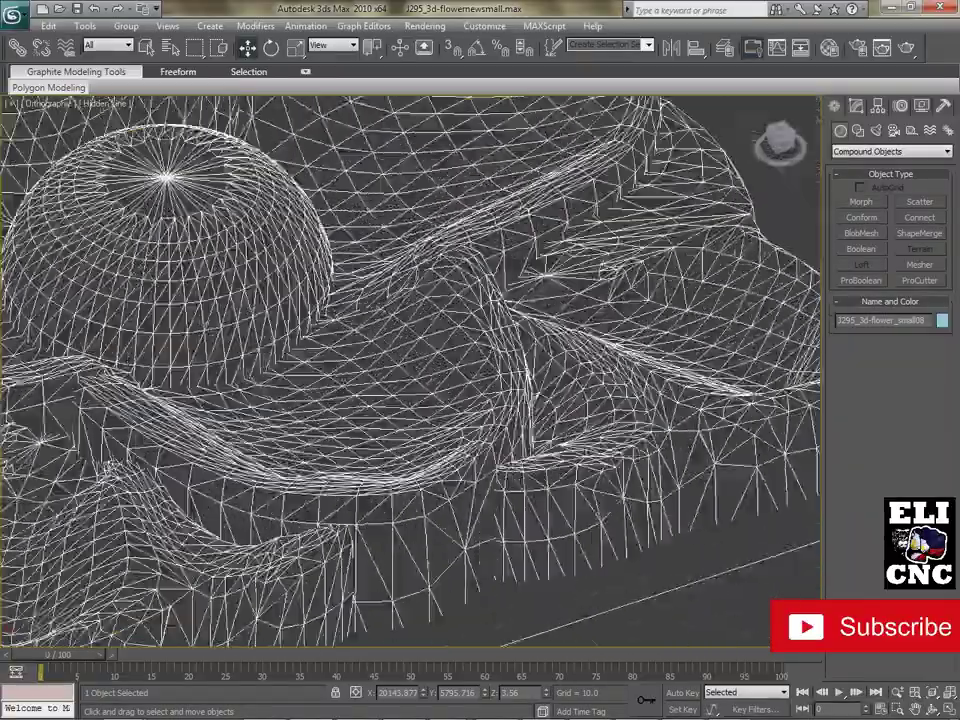
middle_click_drag(420, 390, 573, 392)
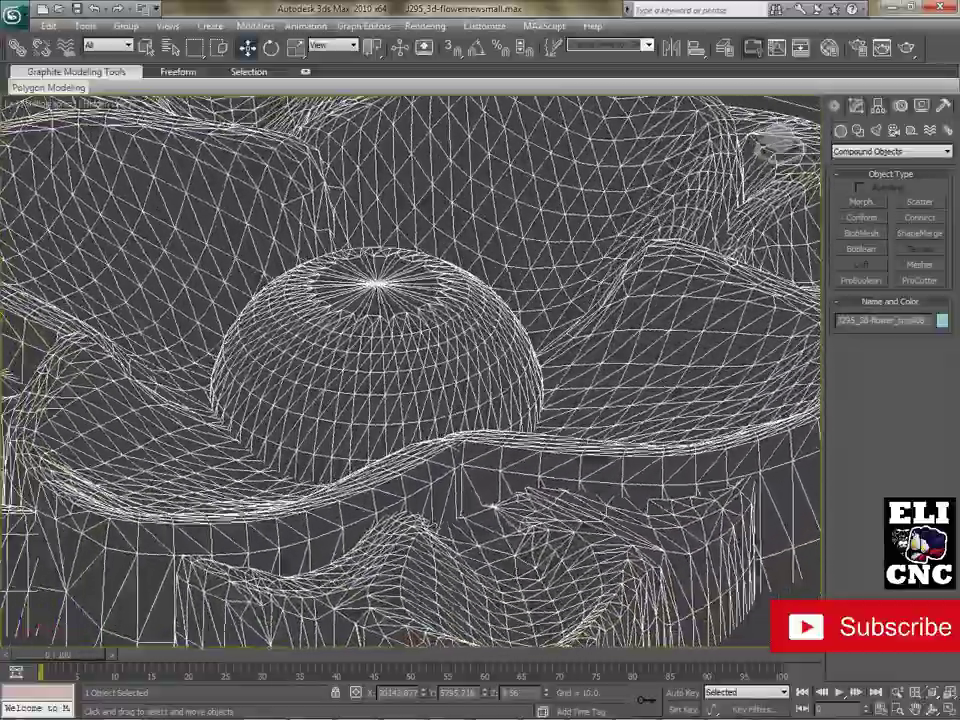
middle_click_drag(430, 430, 571, 473, "alt")
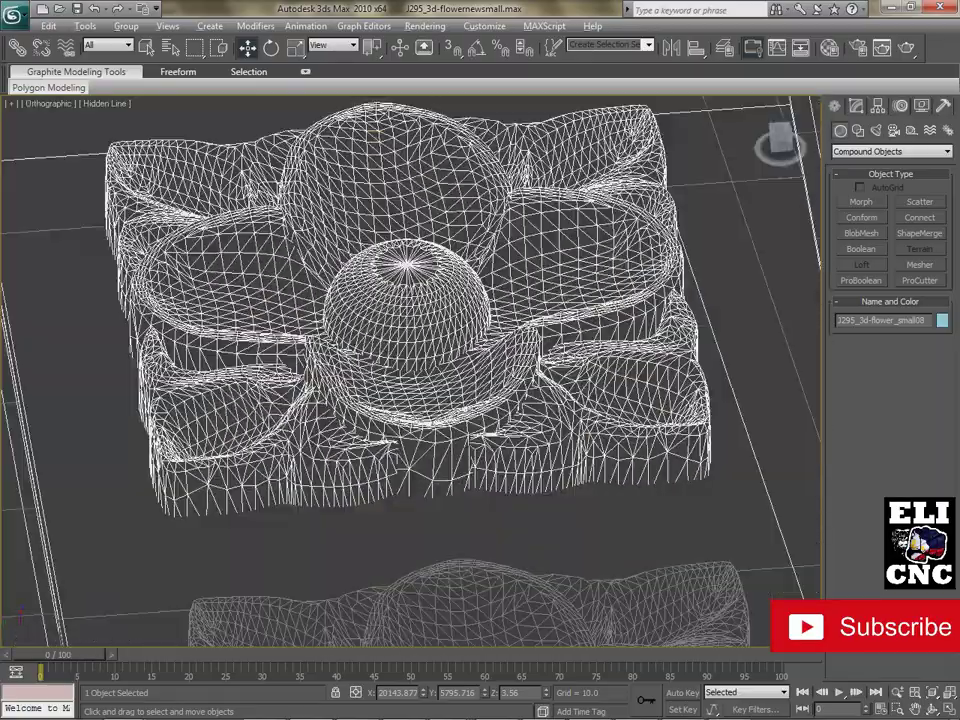
Review the whole tile row in Hidden Line from a low angle, and return to a close view of the flower tiles
middle_click_drag(571, 473, 680, 476, "alt")
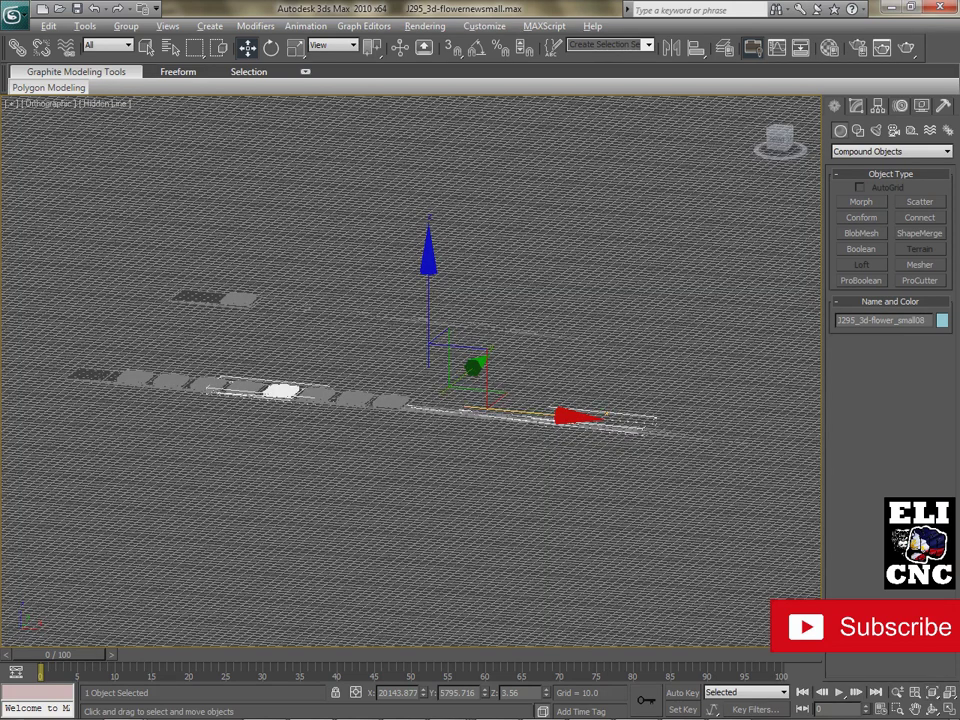
middle_click_drag(430, 370, 402, 412, "alt")
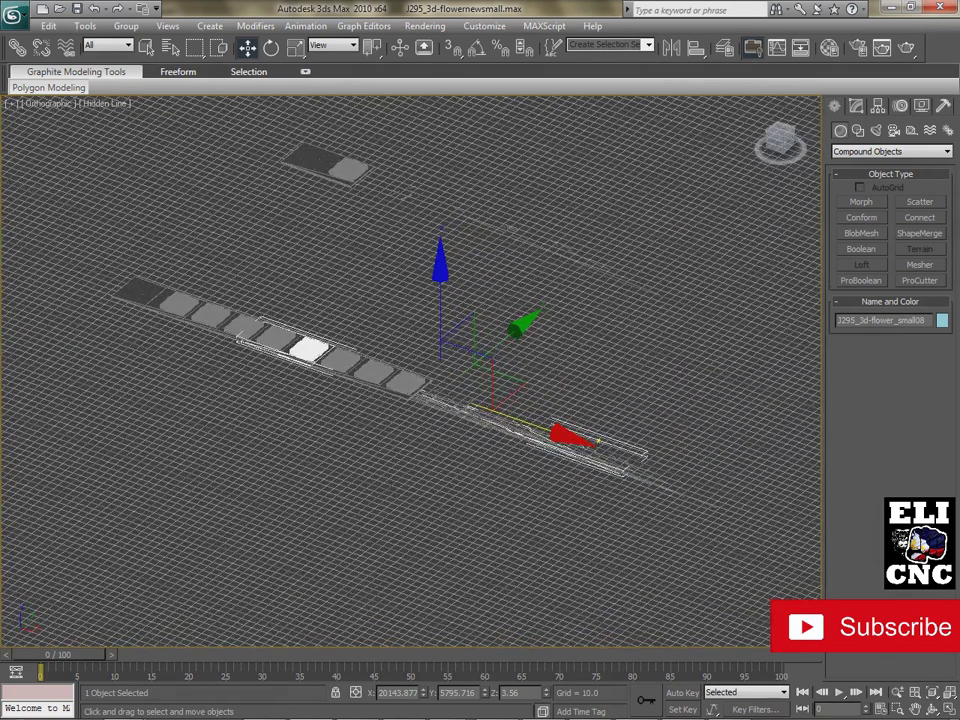
scroll(367, 235, "up", 4)
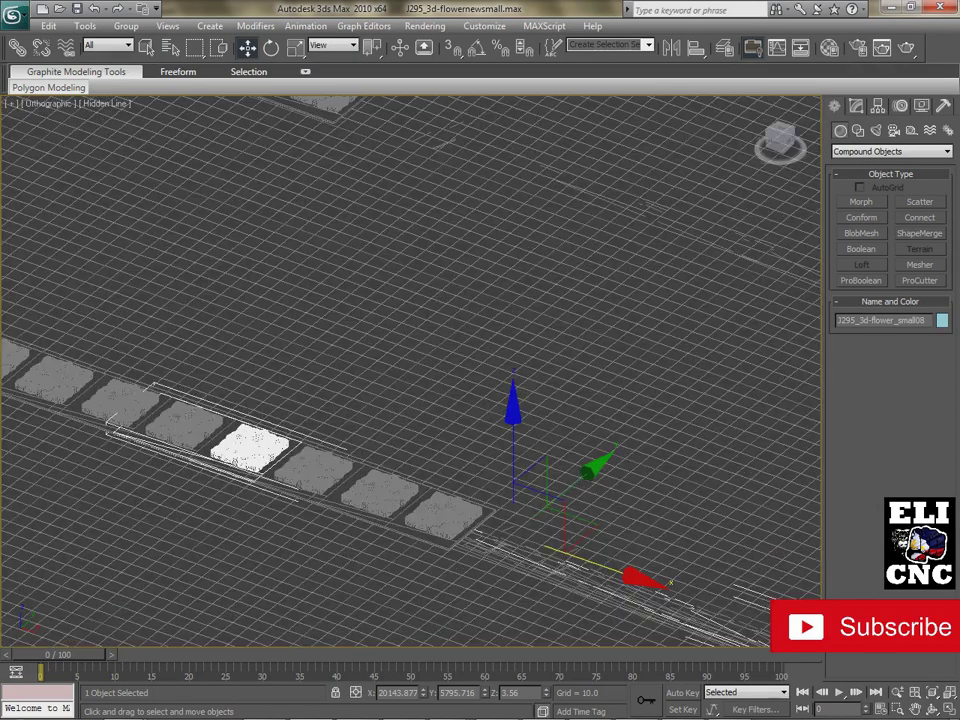
middle_click_drag(348, 424, 475, 322)
scroll(411, 372, "up", 8)
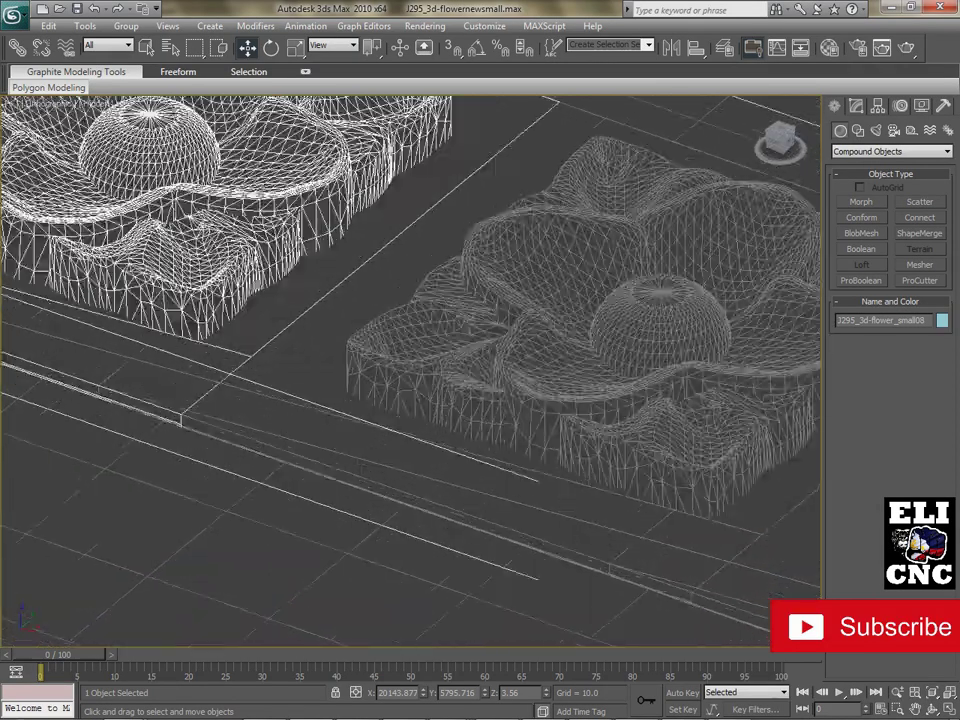
middle_click_drag(312, 257, 510, 487)
Clear the selection, reselect the J295_3d-flower_small08 tile, and examine its dome and petals from steeper and rotated angles
left_click(565, 505)
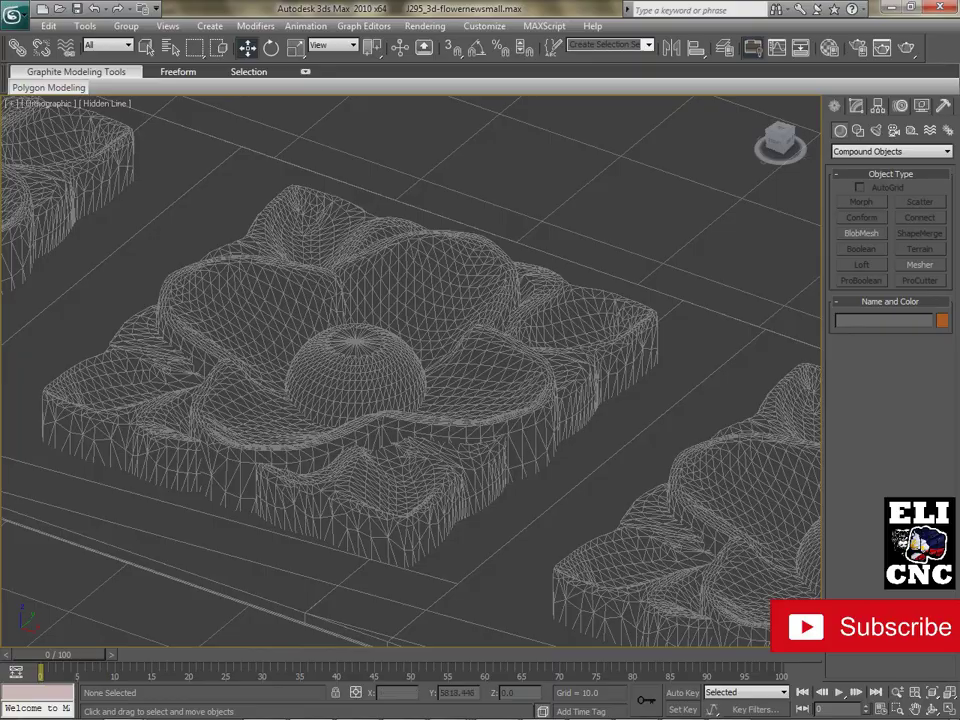
left_click(360, 360)
middle_click_drag(360, 360, 383, 475, "alt")
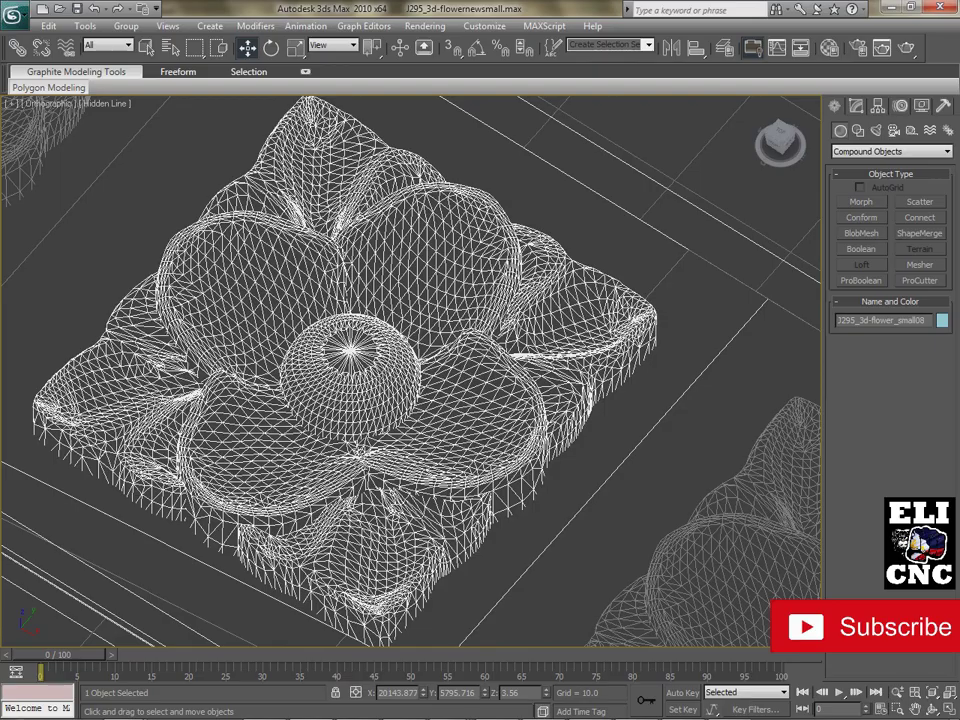
middle_click_drag(440, 380, 358, 345, "alt")
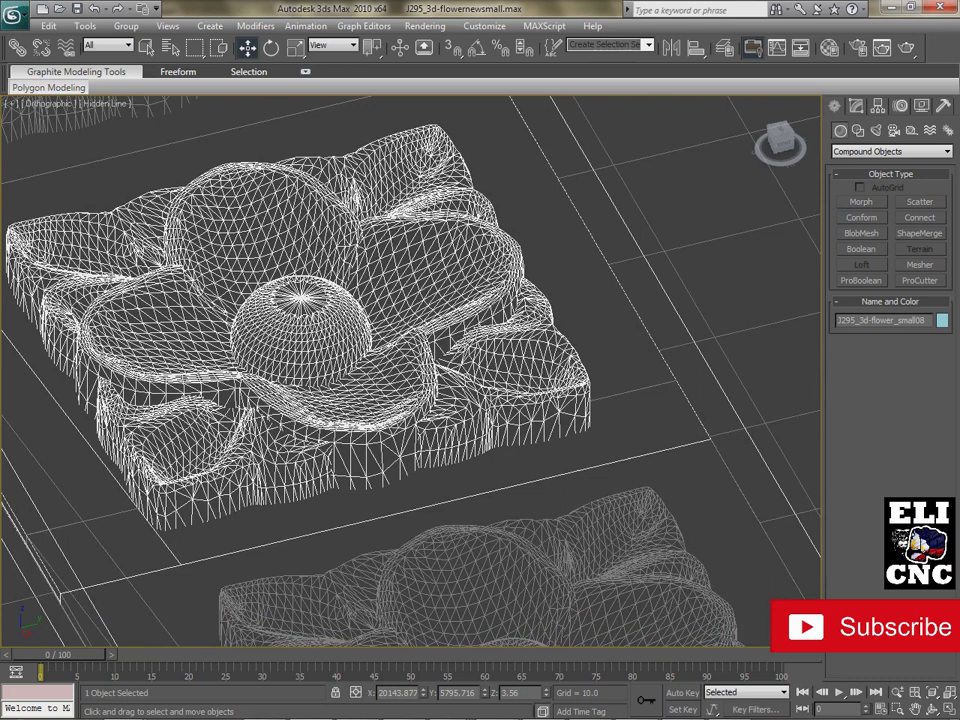
middle_click_drag(340, 340, 505, 338)
middle_click_drag(555, 310, 690, 425, "alt")
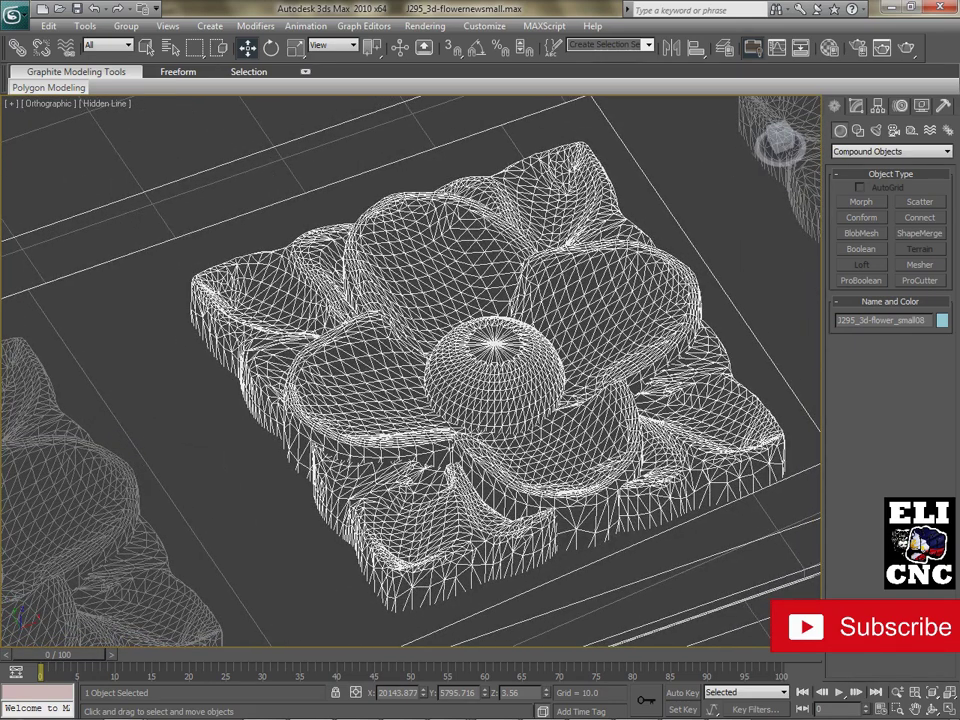
Set the viewport shading to Flat and view the selected tile
left_click(105, 103)
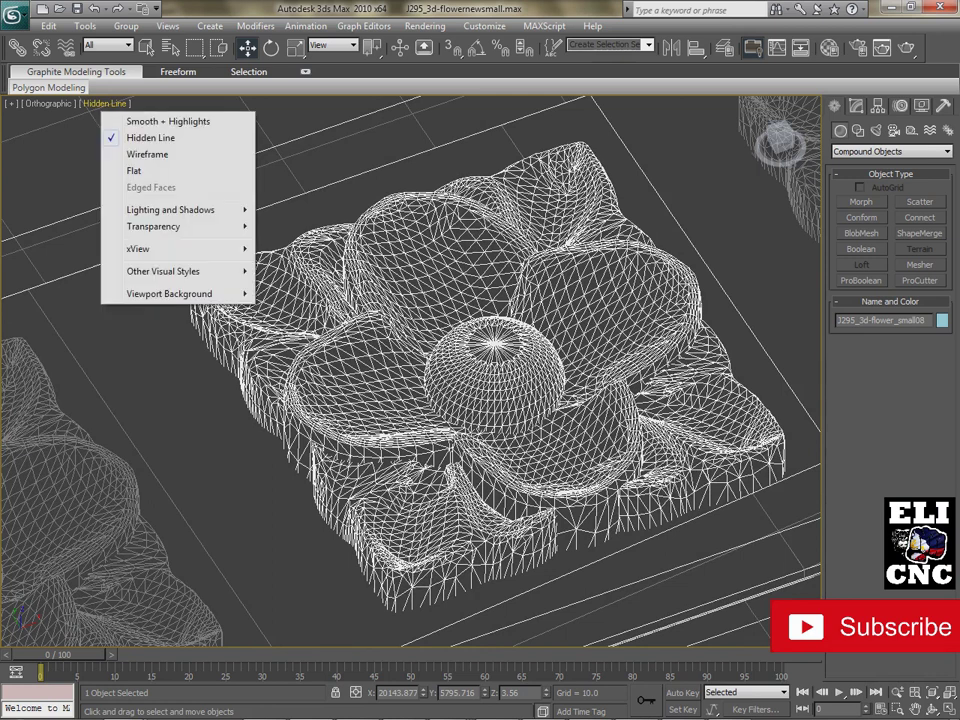
left_click(134, 170)
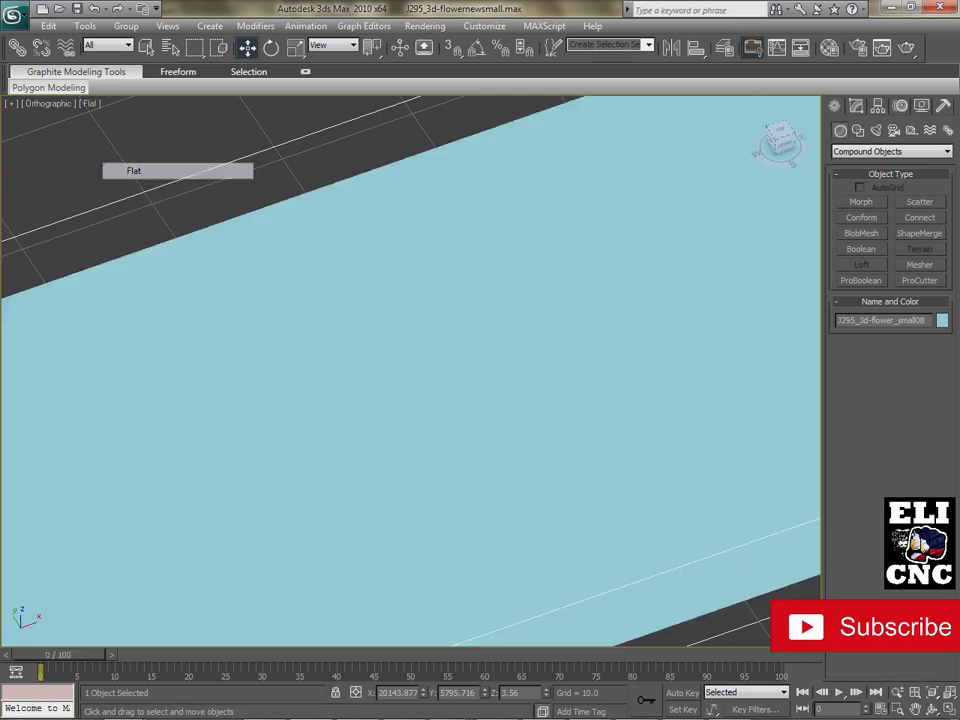
mouse_move(410, 370)
middle_mouse_down("alt")
mouse_move(410, 290)
mouse_move(410, 372)
middle_mouse_up("alt")
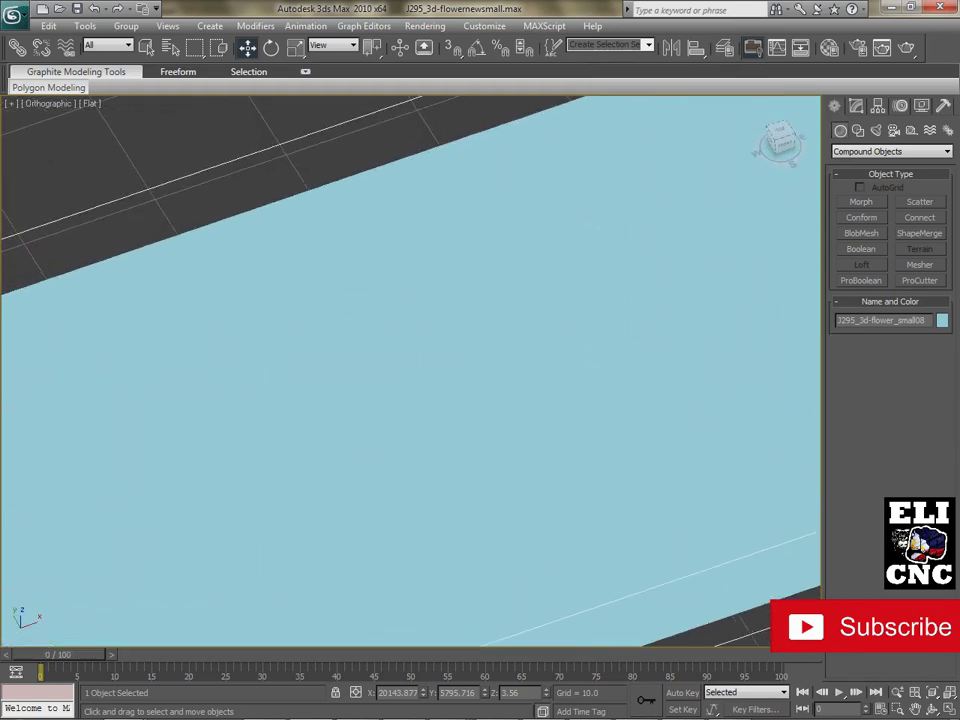
Set the viewport shading to Smooth + Highlights and inspect the selected J295_3d-flower_small05 tile from several angles and distances
left_click(90, 103)
left_click(134, 122)
mouse_move(410, 370)
middle_mouse_down("alt")
mouse_move(365, 361)
mouse_move(315, 412)
mouse_move(285, 424)
mouse_move(250, 385)
mouse_move(243, 352)
middle_mouse_up("alt")
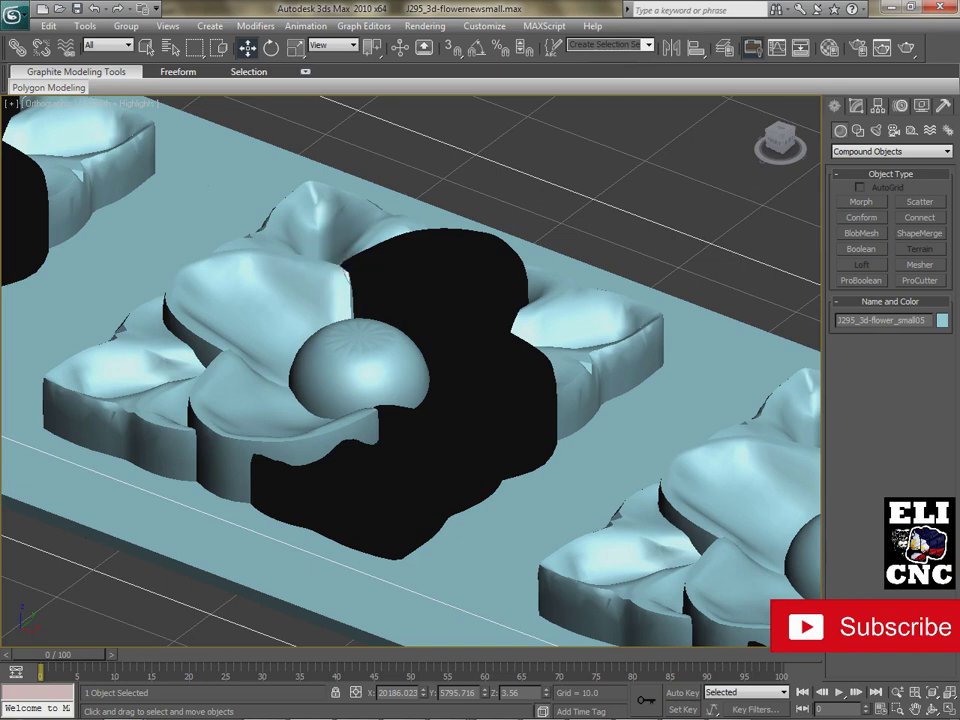
middle_click_drag(300, 255, 365, 335, "alt")
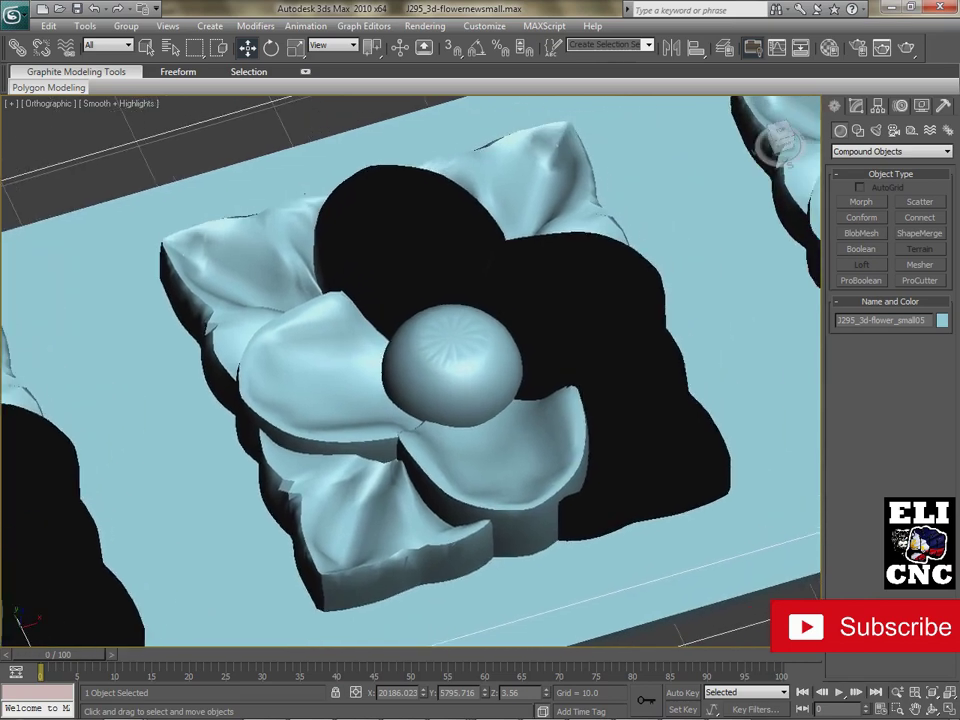
scroll(411, 355, "up", 5)
scroll(410, 370, "down", 15)
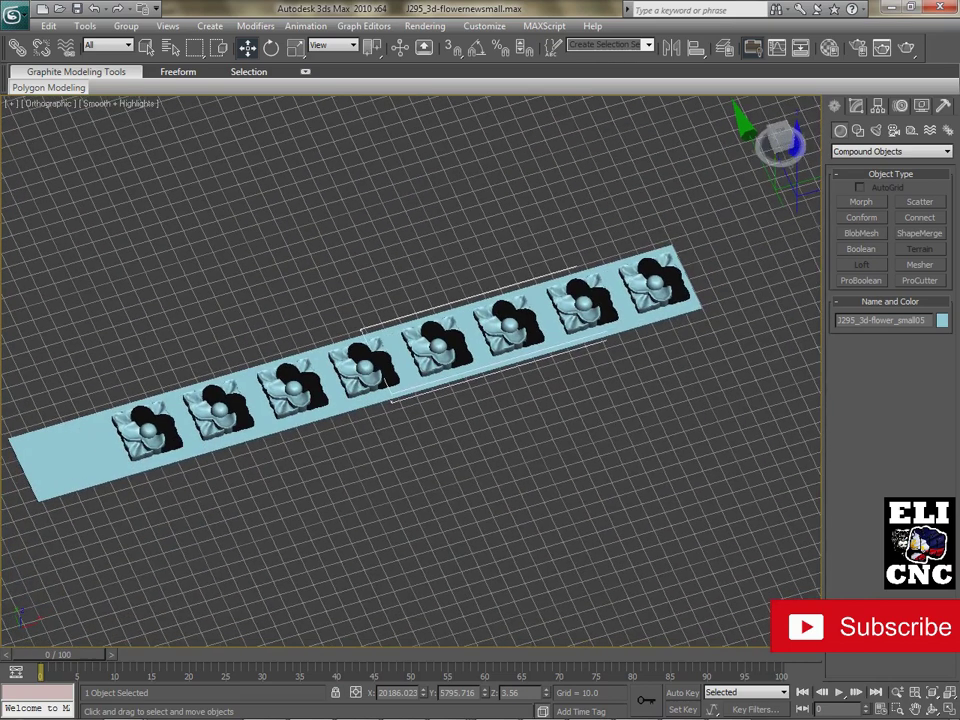
Clear the selection and inspect the shaded flower tiles in the Top view and at an angle beside the blank end
middle_click_drag(410, 370, 422, 359, "alt")
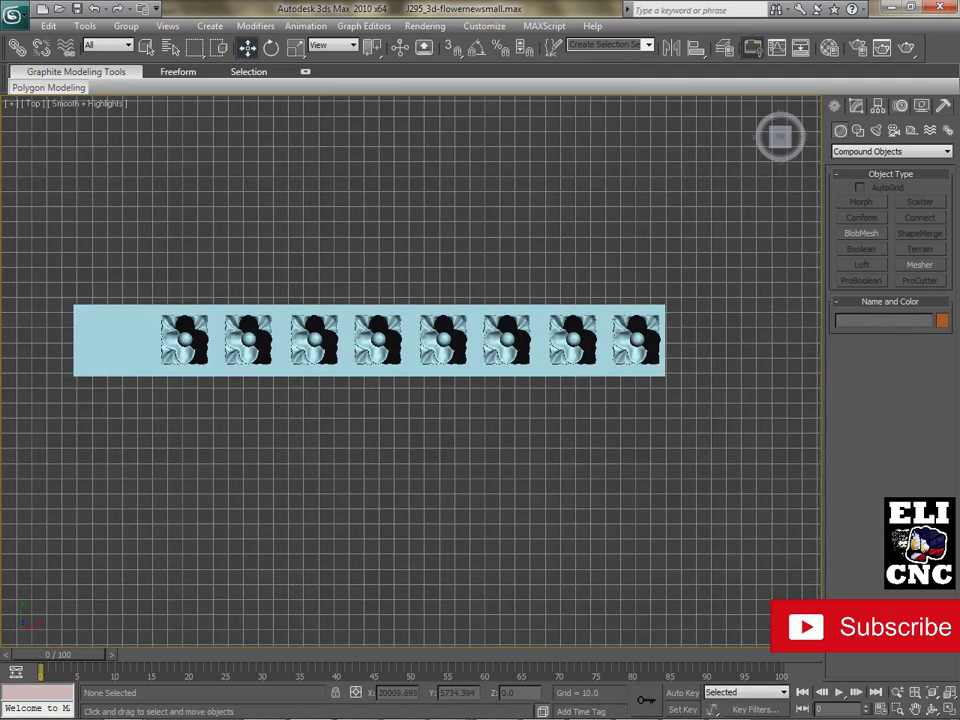
middle_click_drag(369, 340, 423, 410)
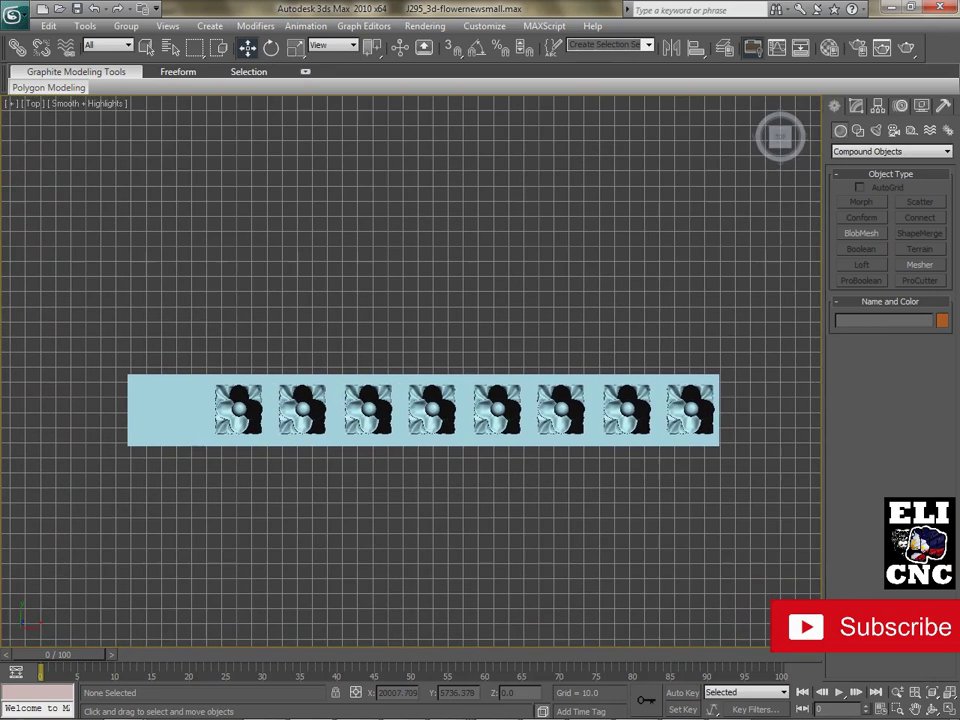
scroll(420, 375, "up", 2)
scroll(420, 375, "up", 2)
middle_click_drag(420, 375, 678, 320)
scroll(322, 394, "up", 5)
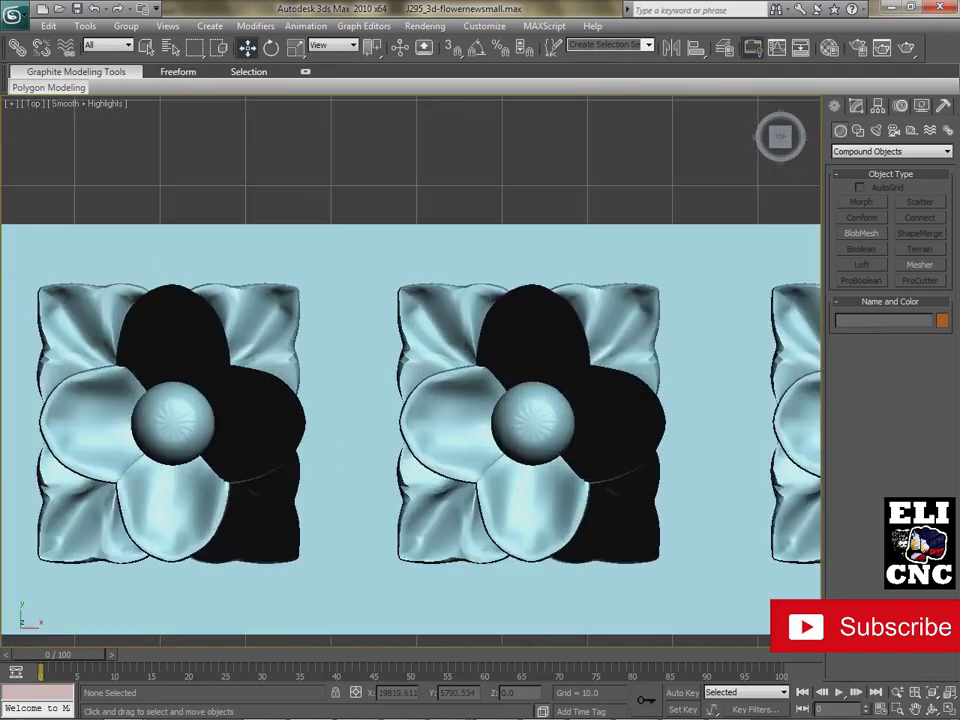
middle_click_drag(410, 390, 590, 388, "alt")
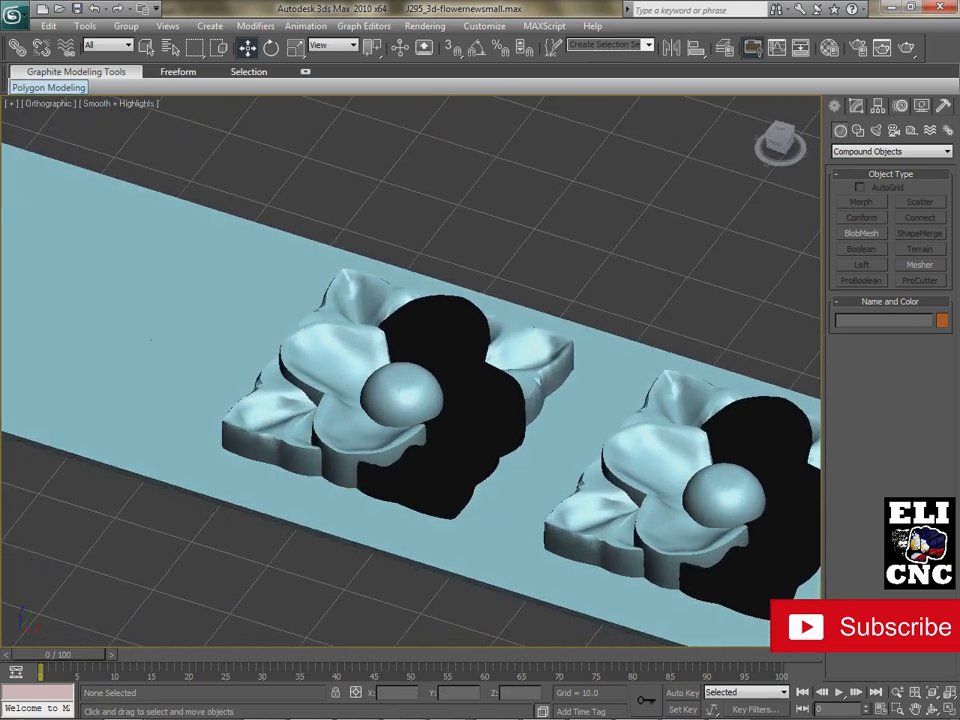
Set the viewport shading to Wireframe
left_click(48, 87)
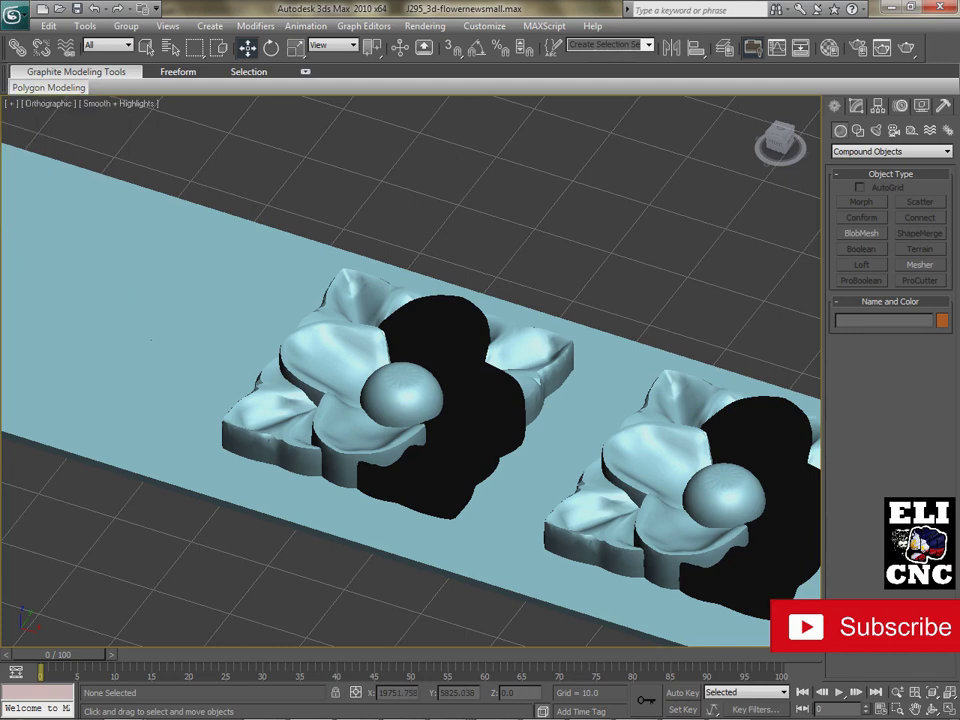
left_click(48, 103)
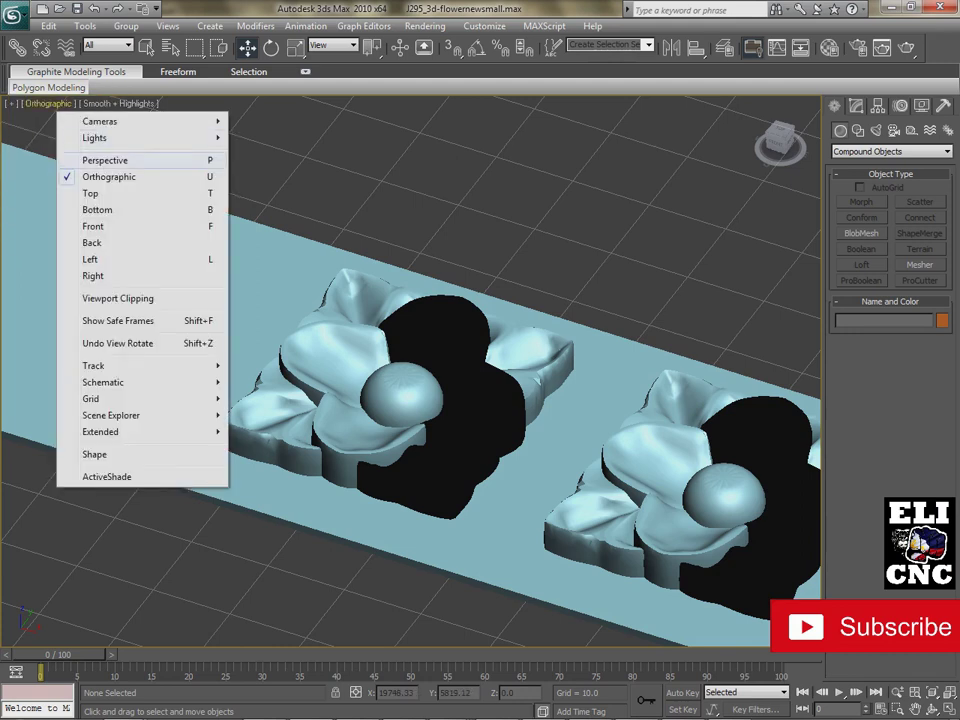
left_click(119, 103)
left_click(119, 103)
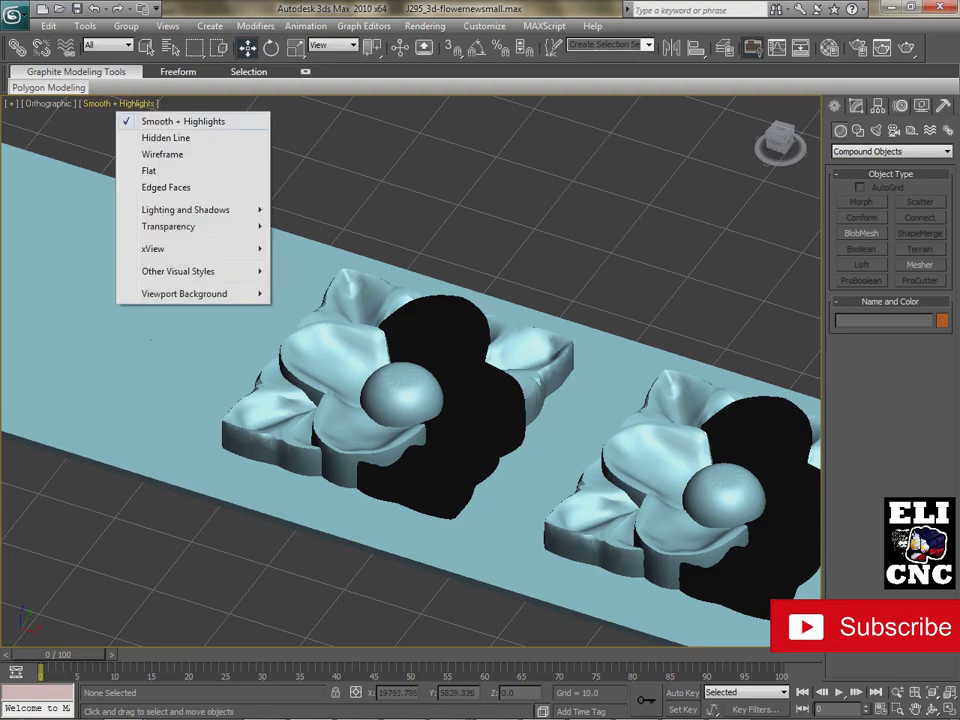
left_click(162, 154)
Examine the wireframe meshes of the flower tiles one after another along the row, close up and from opposite angles
middle_click_drag(470, 480, 265, 395, "alt")
middle_click_drag(420, 360, 100, 452)
middle_click_drag(420, 345, 265, 402)
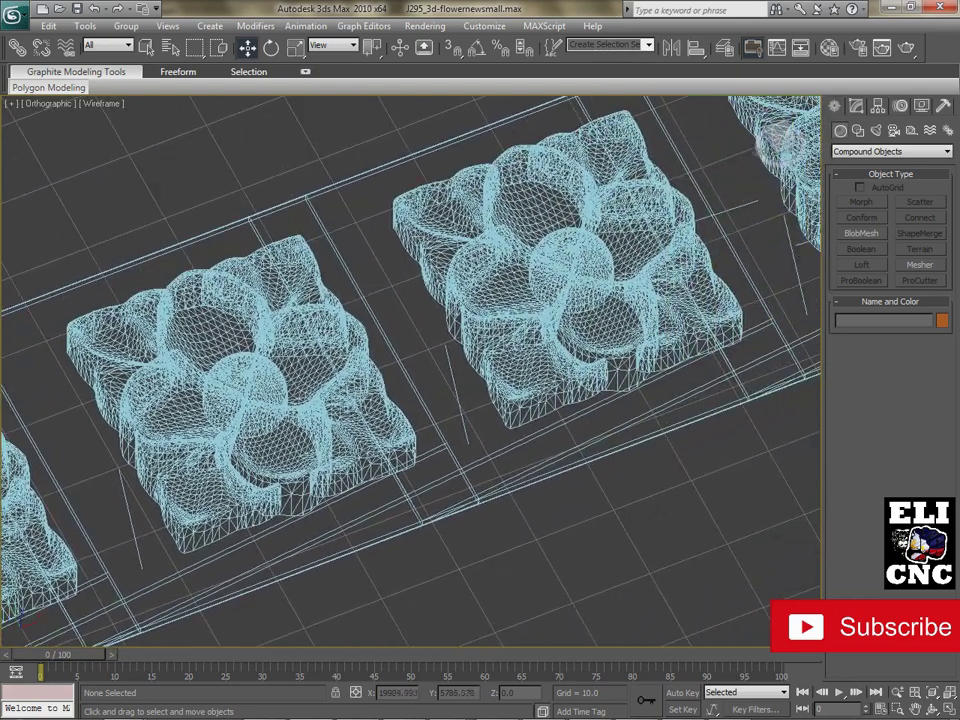
middle_click_drag(500, 320, 333, 387)
middle_click_drag(560, 300, 232, 425)
middle_click_drag(520, 310, 280, 411)
scroll(452, 348, "up", 2)
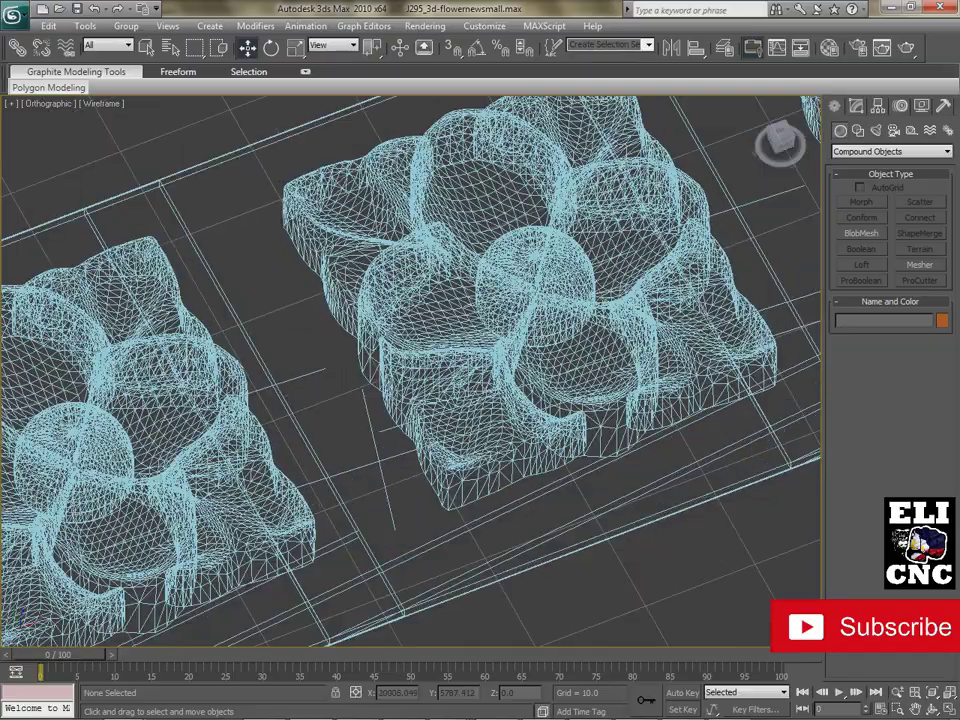
middle_click_drag(452, 348, 323, 316, "alt")
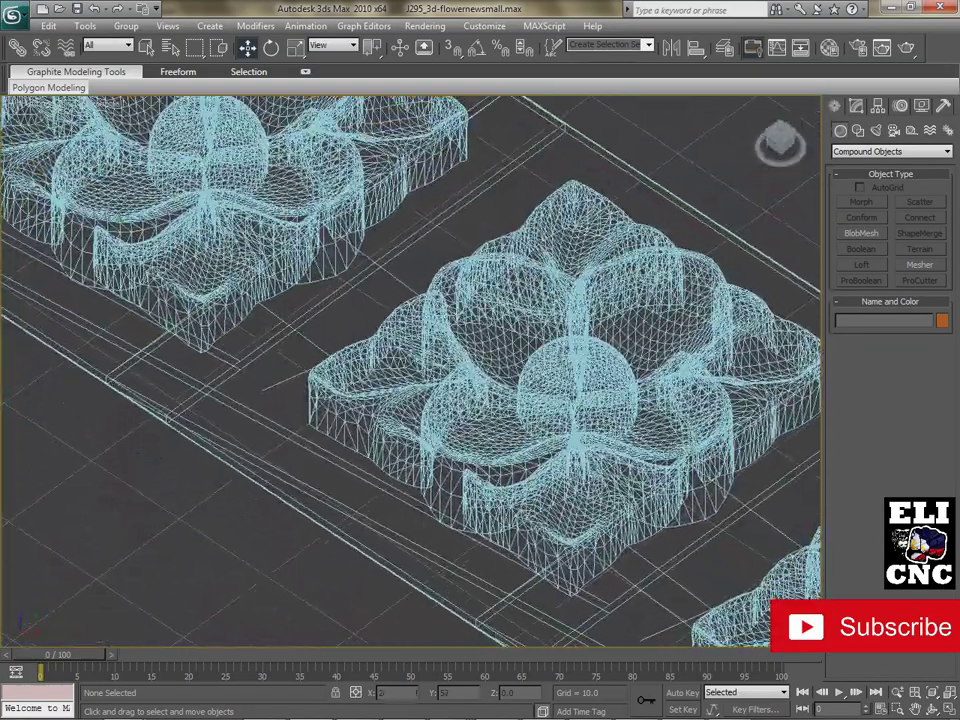
Select the J295_3d-flower_small08 tile and set the viewport shading to Hidden Line
left_click(238, 236)
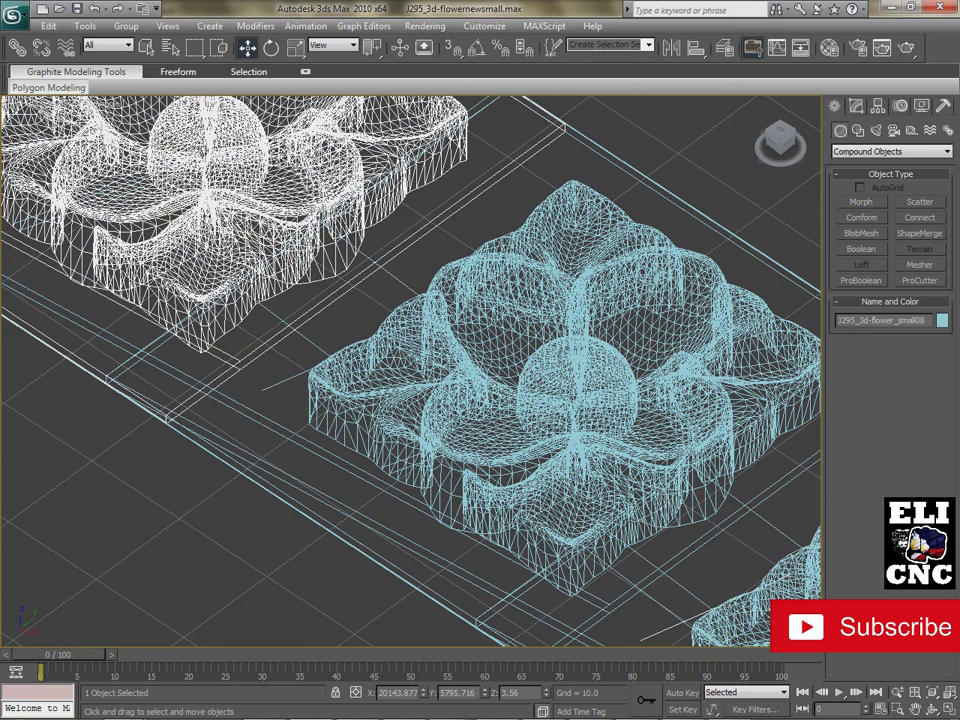
middle_click_drag(243, 238, 775, 500)
middle_click_drag(570, 470, 682, 418, "alt")
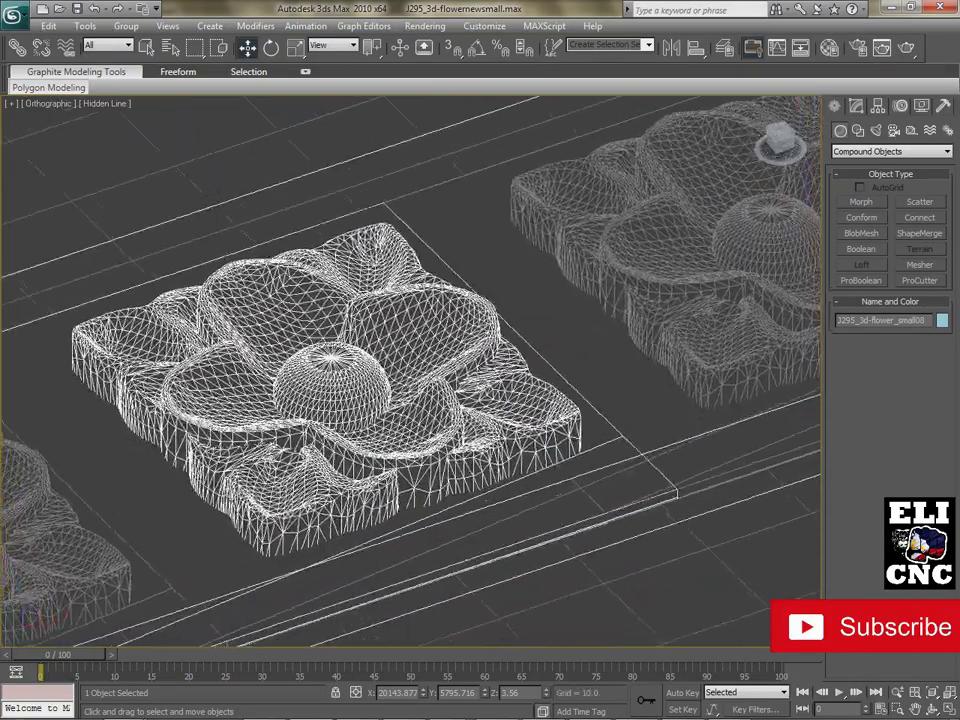
Examine the selected tile's dome, petal rims and side walls in Hidden Line, close up and from all sides
middle_click_drag(630, 470, 680, 464, "alt")
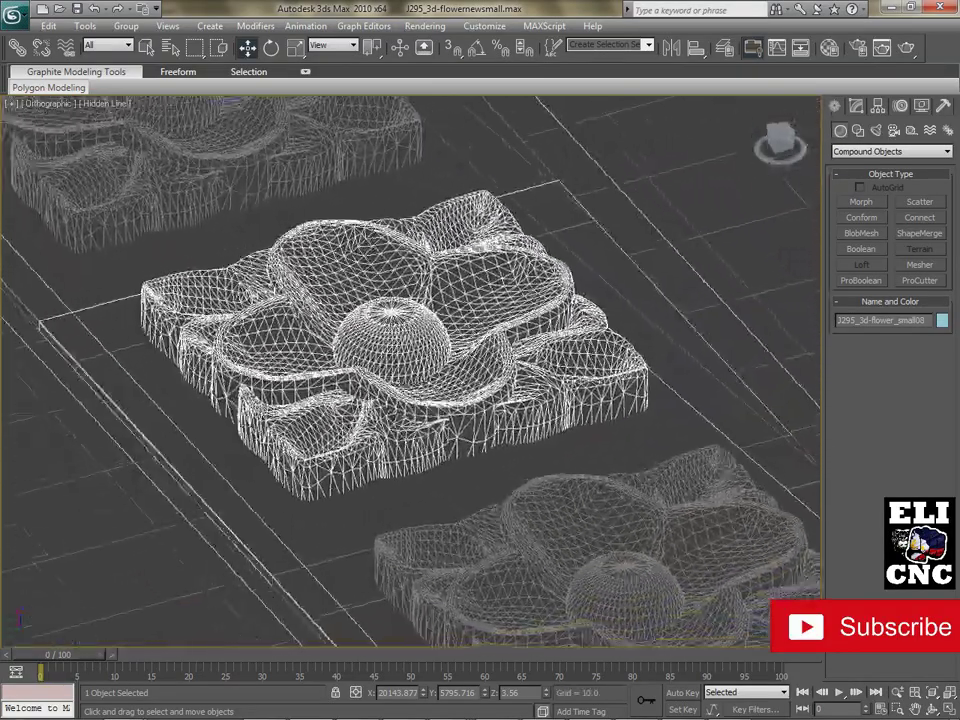
middle_click_drag(600, 464, 692, 470, "alt")
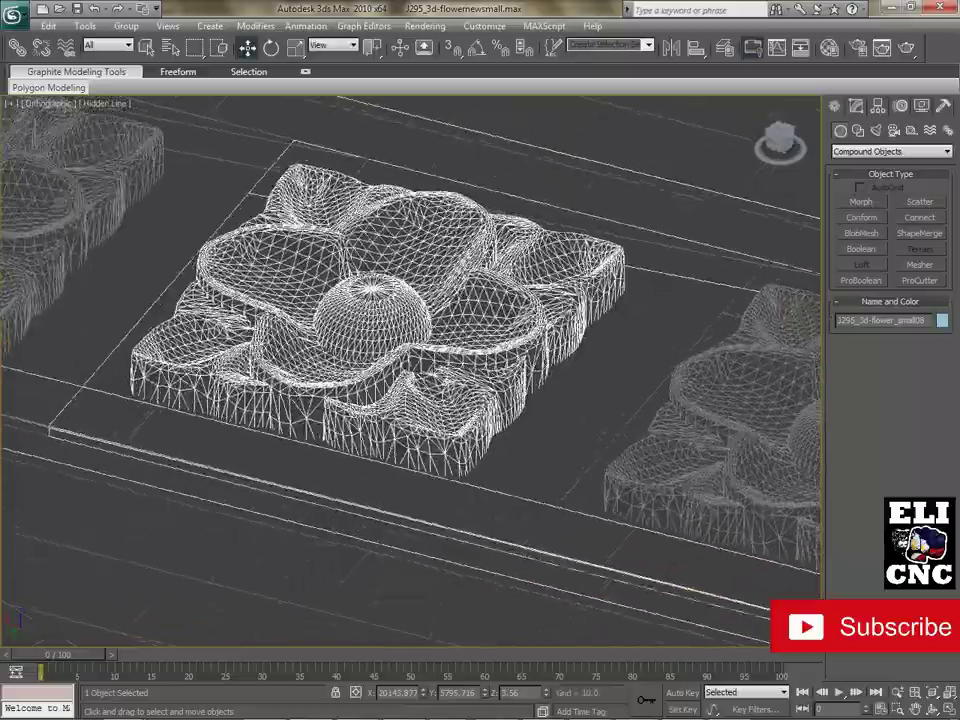
scroll(405, 365, "up", 5)
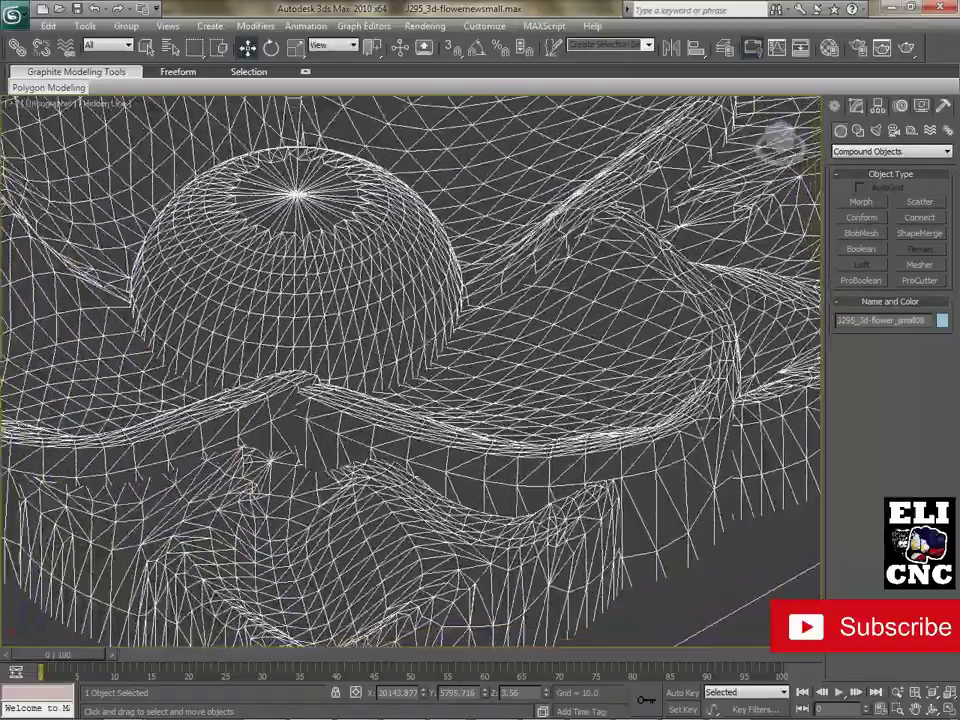
middle_click_drag(318, 413, 590, 399, "alt")
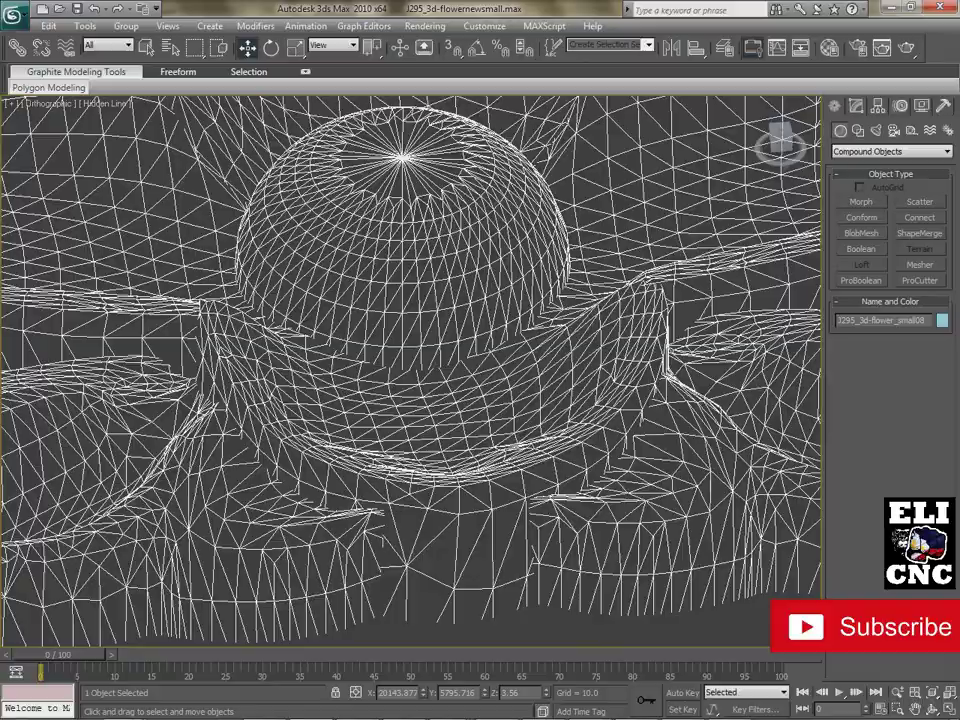
scroll(413, 360, "up", 5)
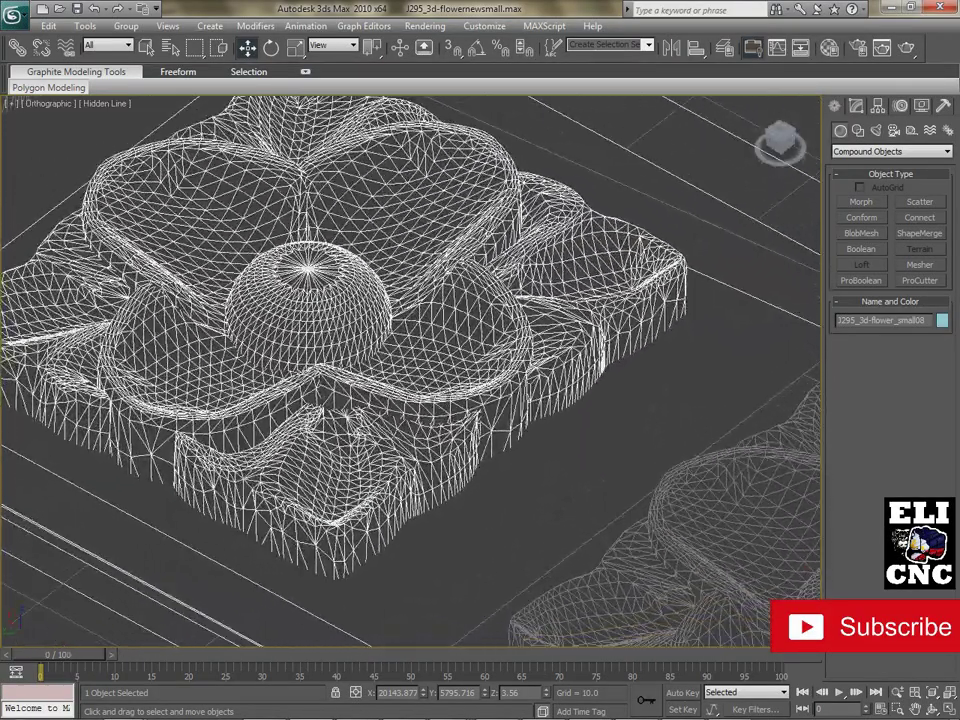
middle_click_drag(413, 360, 640, 362, "alt")
middle_click_drag(560, 362, 780, 360, "alt")
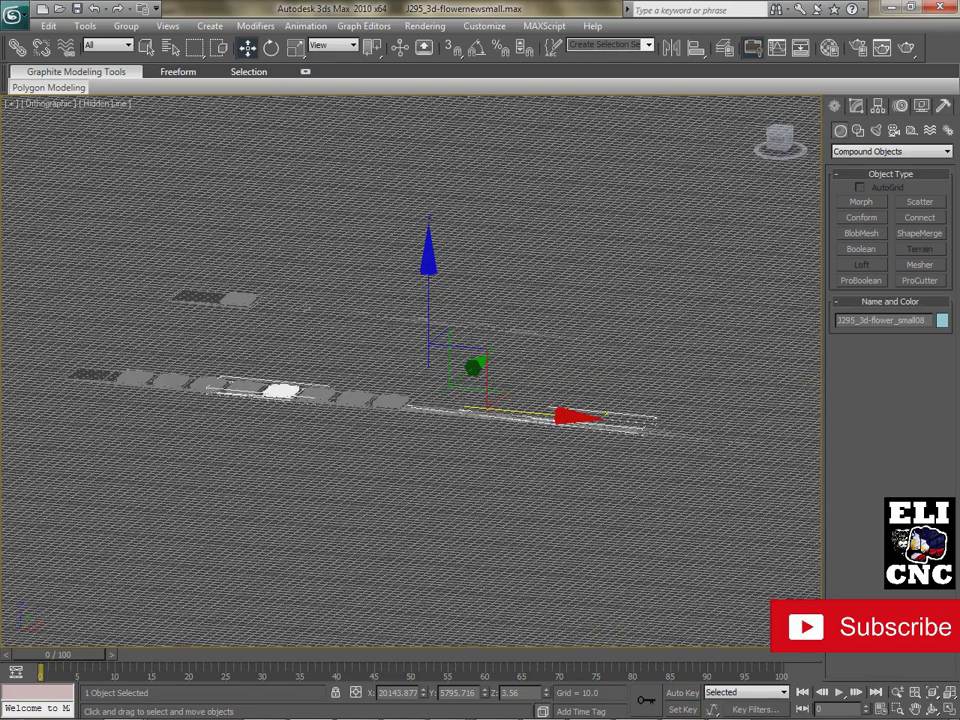
View the row as a whole, reselect the J295_3d-flower_small08 tile, and examine its mesh closely from a steeper angle
middle_click_drag(465, 372, 524, 474, "alt")
scroll(300, 340, "up", 4)
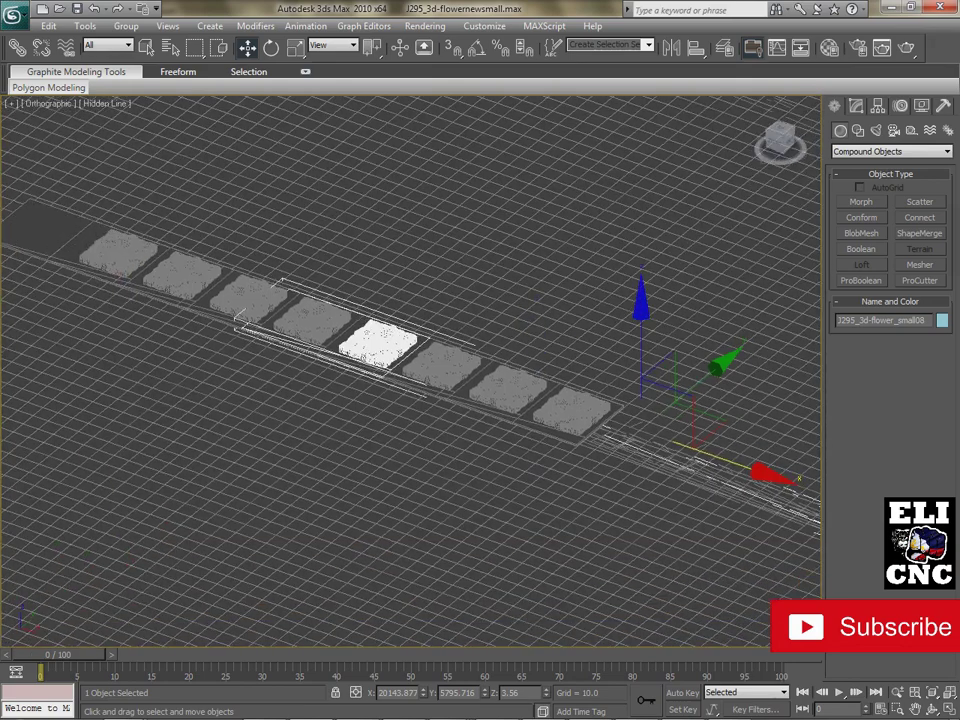
scroll(382, 342, "up", 10)
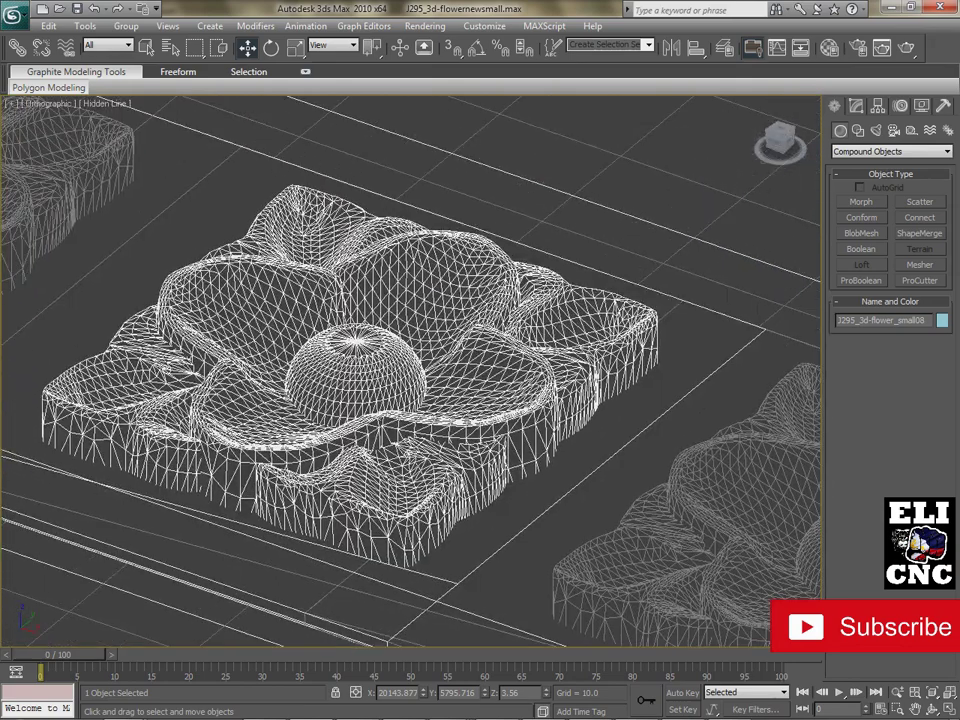
left_click(596, 117)
left_click(350, 520)
middle_click_drag(380, 390, 310, 362, "alt")
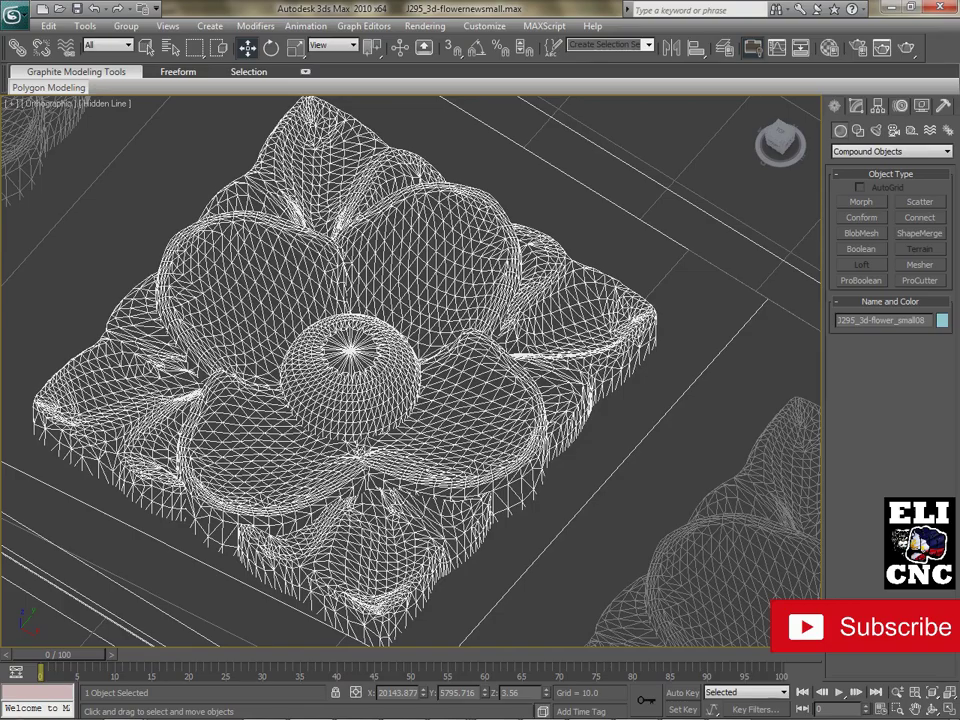
Examine the selected tile's Hidden Line mesh from a lower angle and switch the viewport shading to Flat
middle_click_drag(420, 380, 338, 333, "alt")
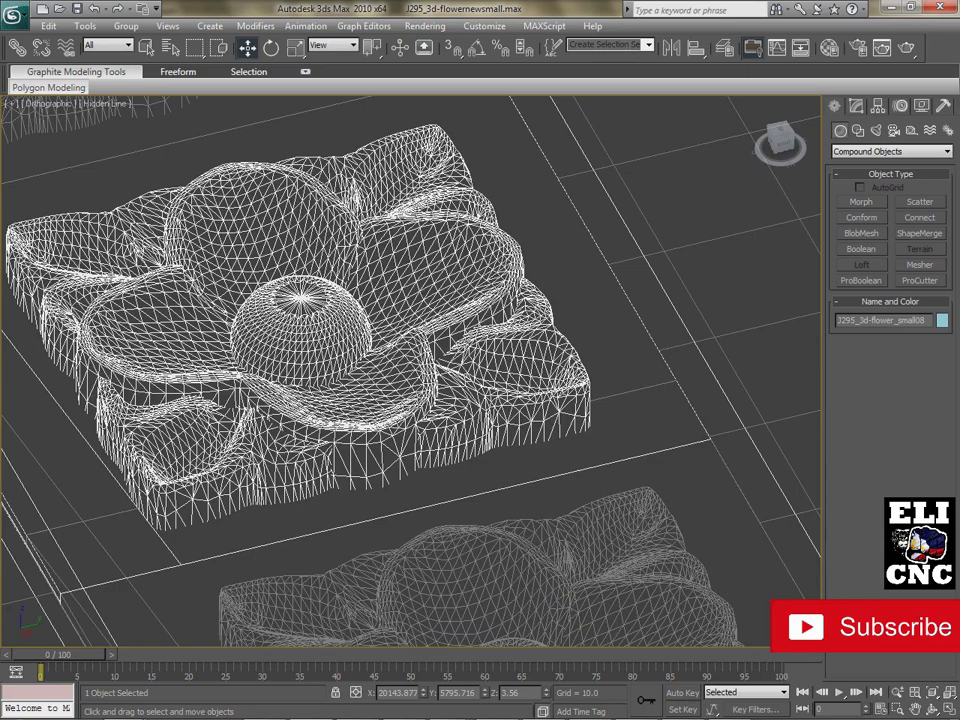
middle_click_drag(400, 350, 400, 403)
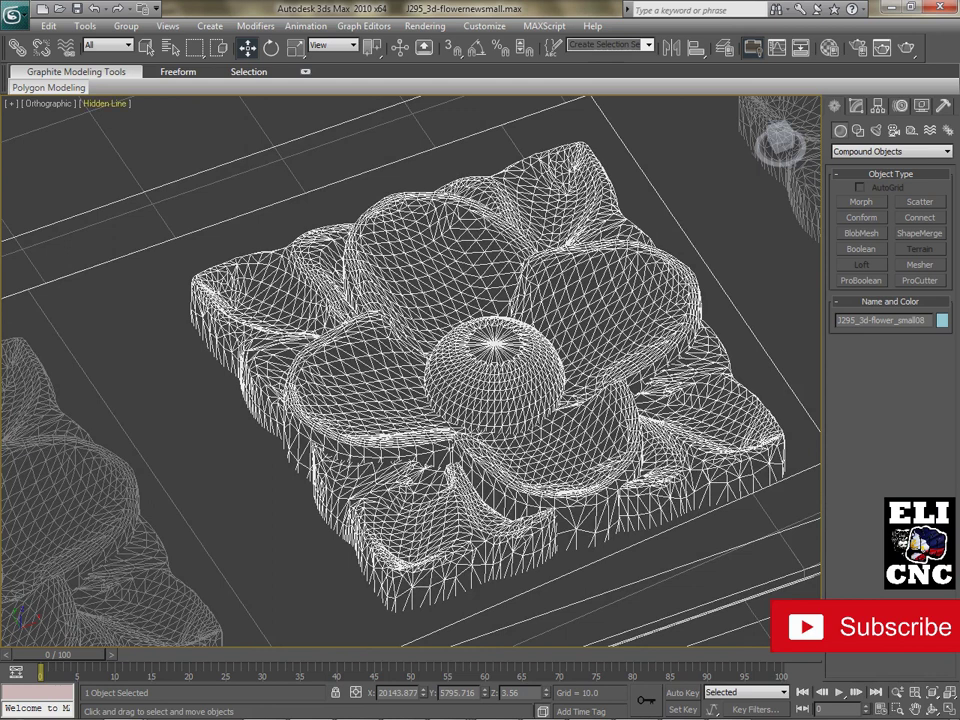
left_click(105, 103)
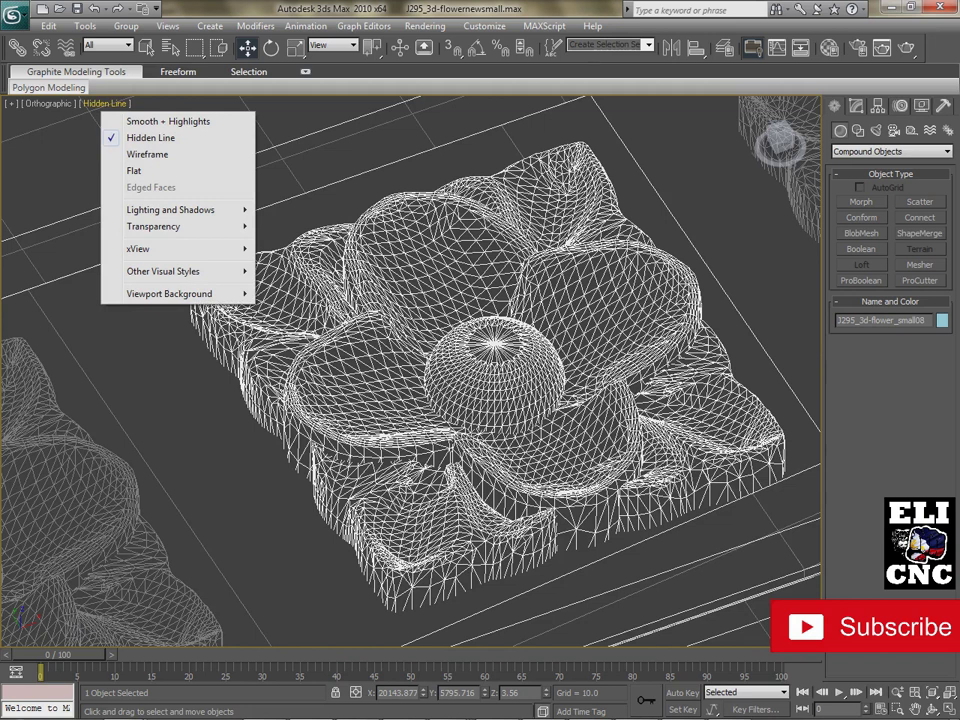
left_click(133, 170)
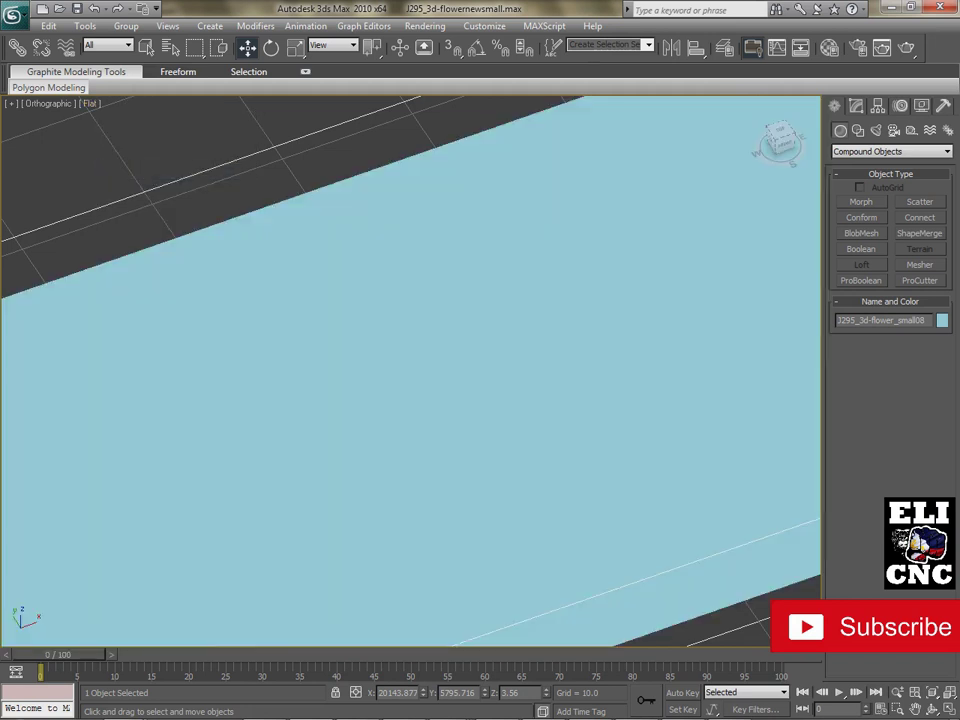
mouse_move(410, 370)
middle_mouse_down("alt")
mouse_move(400, 300)
mouse_move(410, 372)
middle_mouse_up("alt")
Set the viewport shading to Smooth + Highlights and examine the flower tile's dome, petals and side walls close up from different angles
left_click(90, 103)
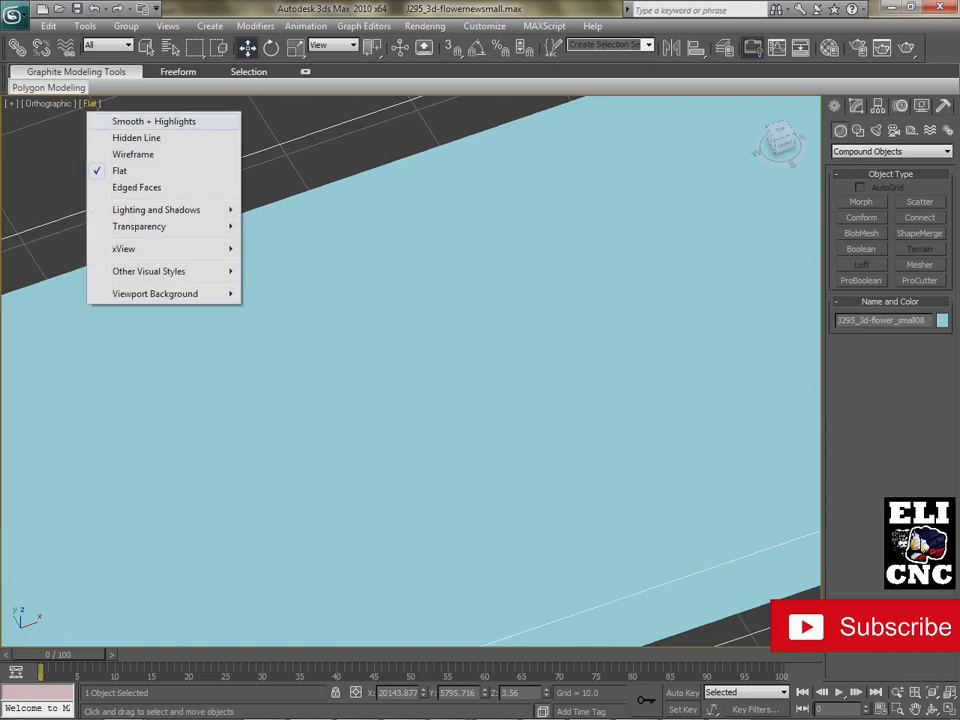
left_click(145, 120)
middle_click_drag(410, 370, 280, 370, "alt")
middle_click_drag(256, 294, 250, 289, "alt")
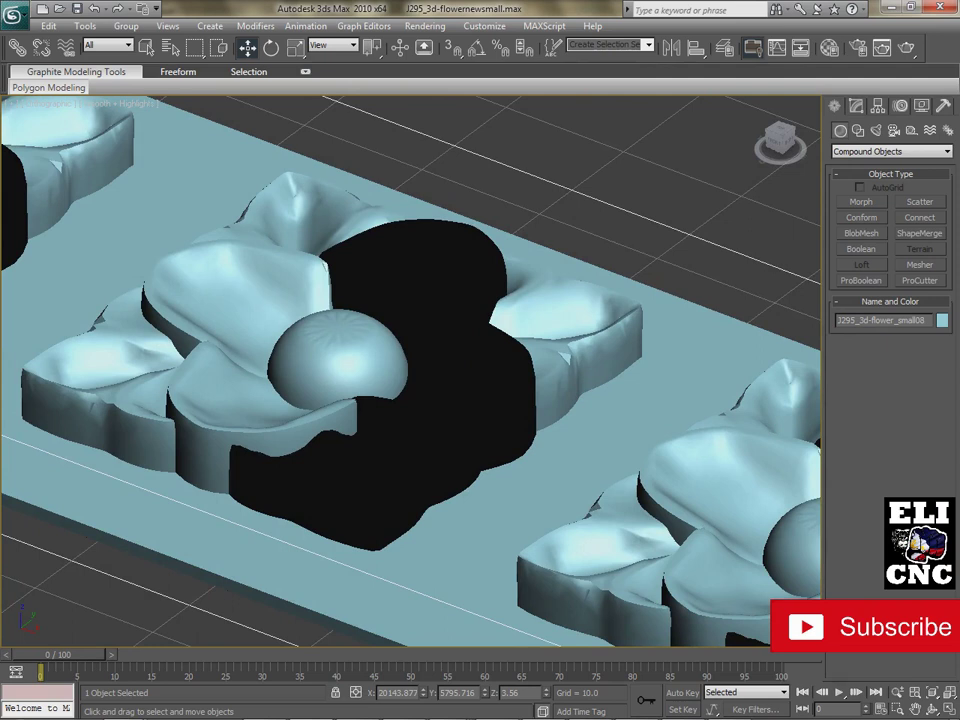
middle_click_drag(180, 210, 199, 218)
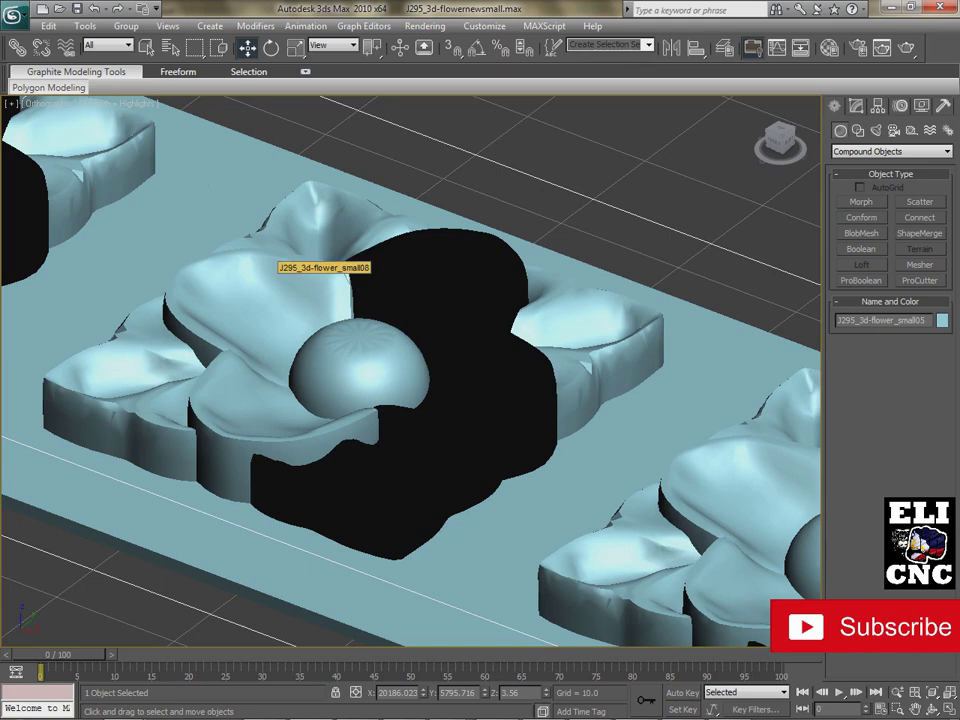
middle_click_drag(278, 250, 380, 290, "alt")
scroll(375, 290, "up", 5)
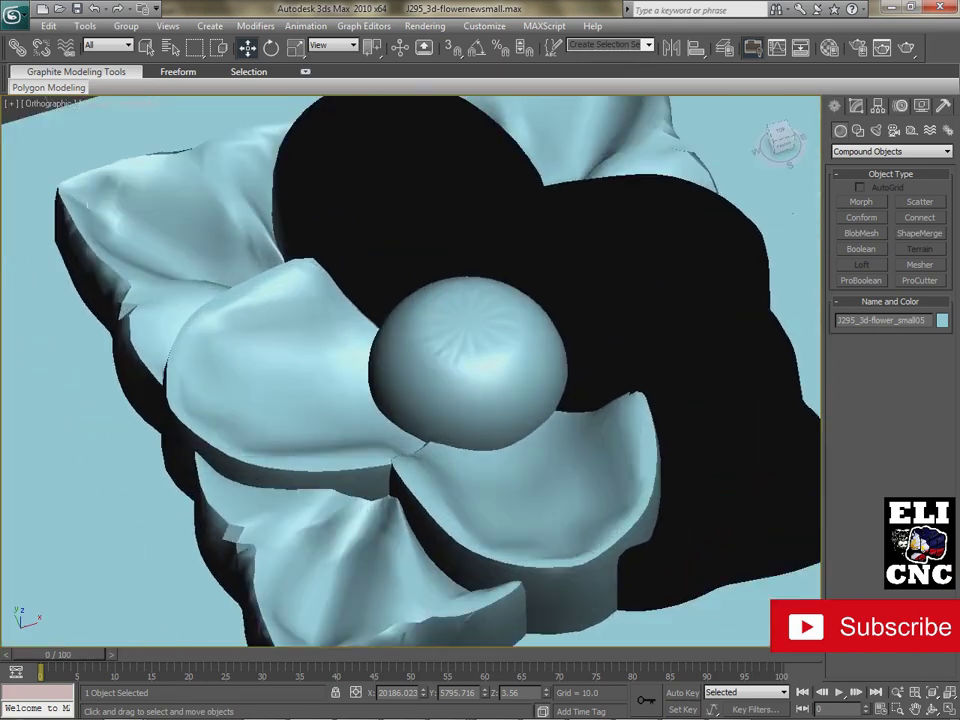
View the whole row of shaded tiles at an angle and in Top view, and examine the tiles beside the strip's blank end
scroll(310, 335, "down", 10)
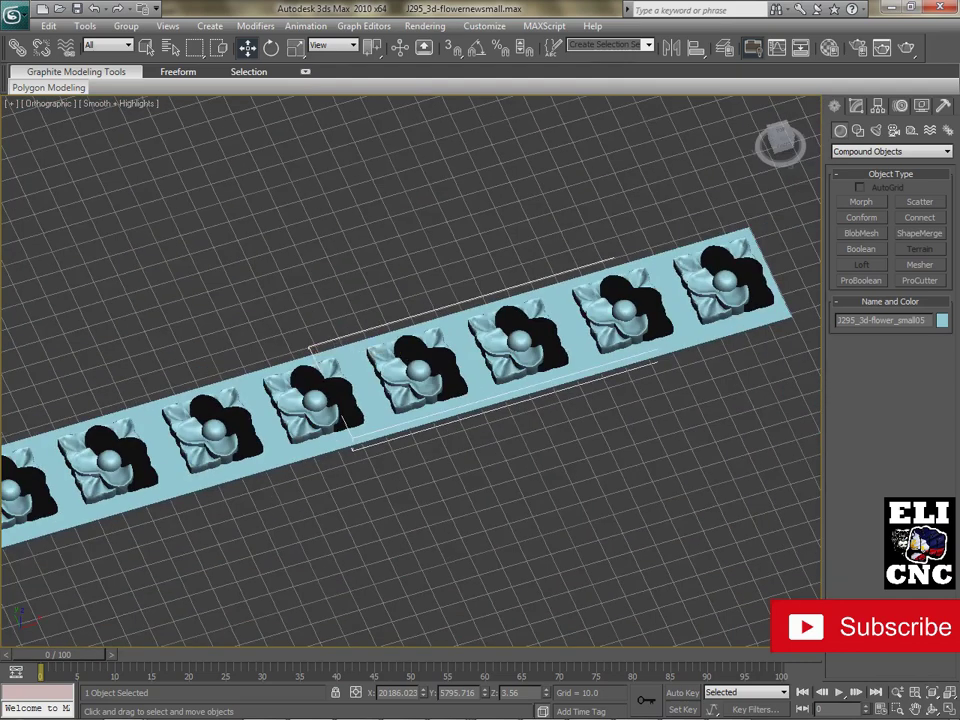
middle_click_drag(310, 335, 330, 330, "alt")
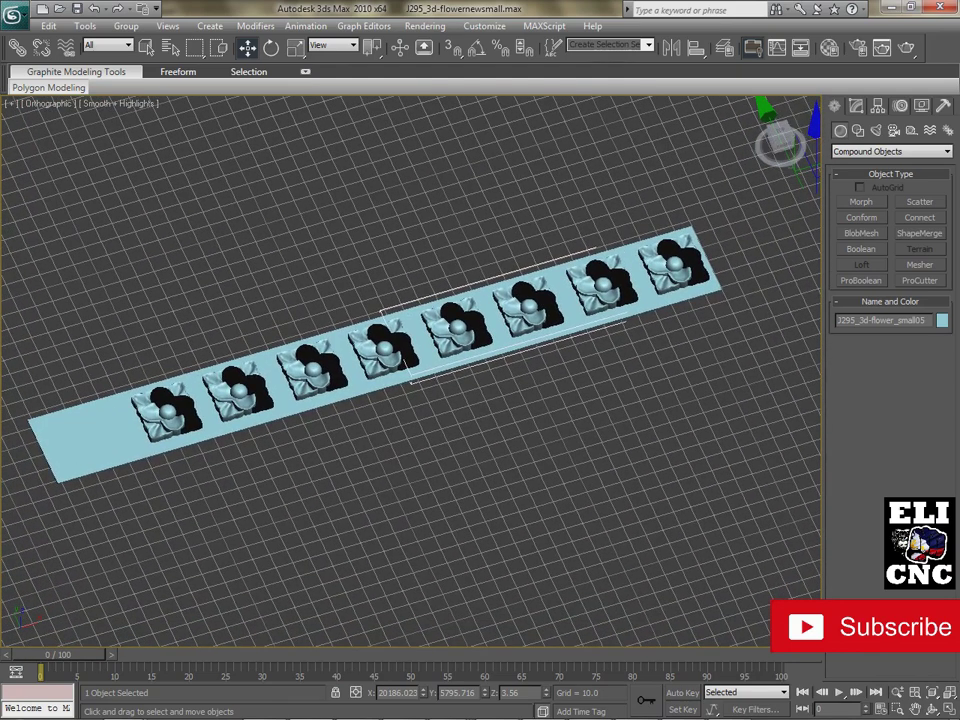
key("t")
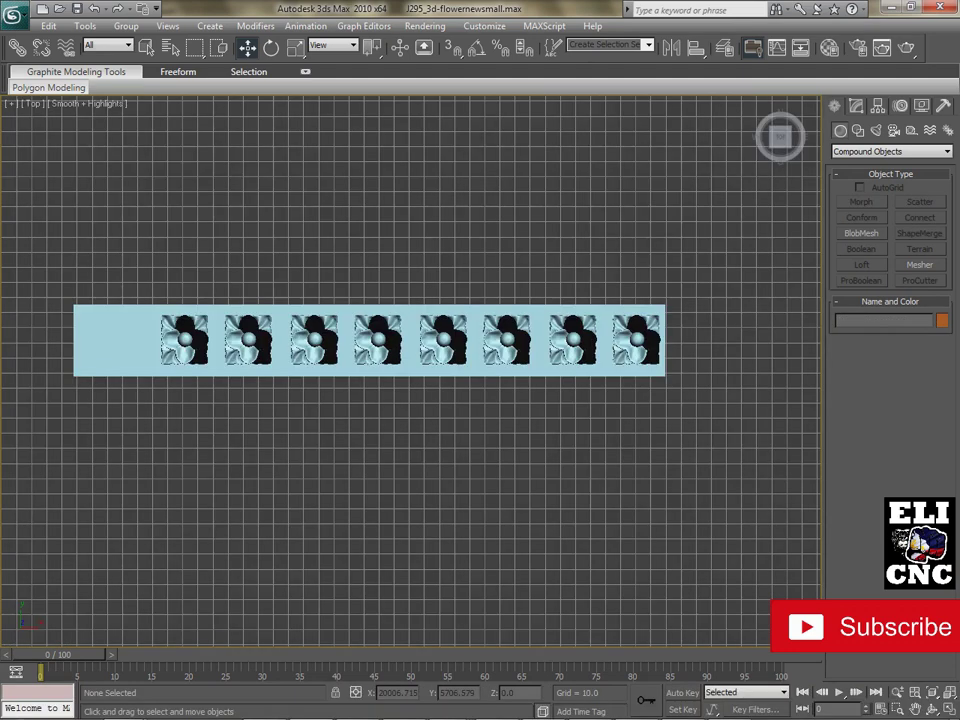
middle_click_drag(305, 230, 360, 300)
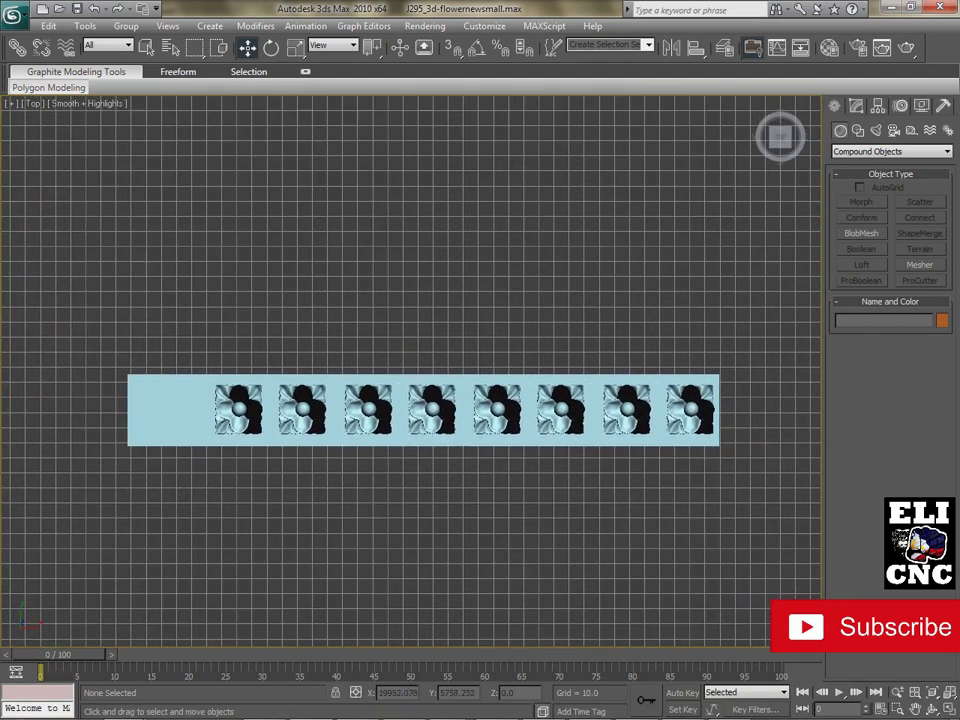
scroll(544, 371, "up", 4)
middle_click_drag(150, 430, 575, 302)
scroll(411, 375, "up", 6)
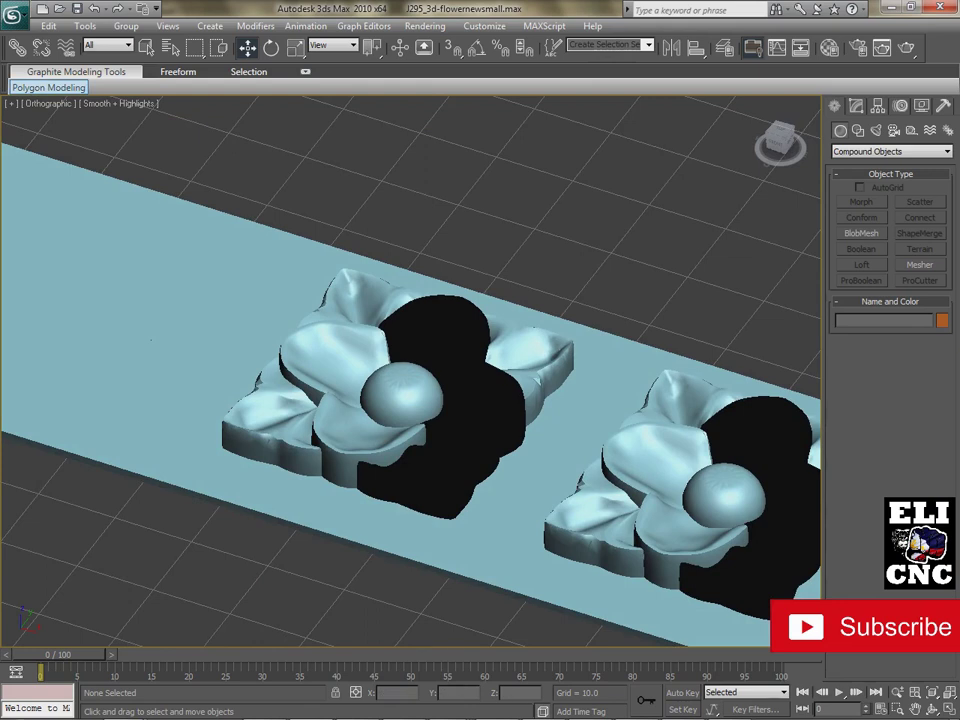
Open the Polygon Modeling tools
left_click(48, 87)
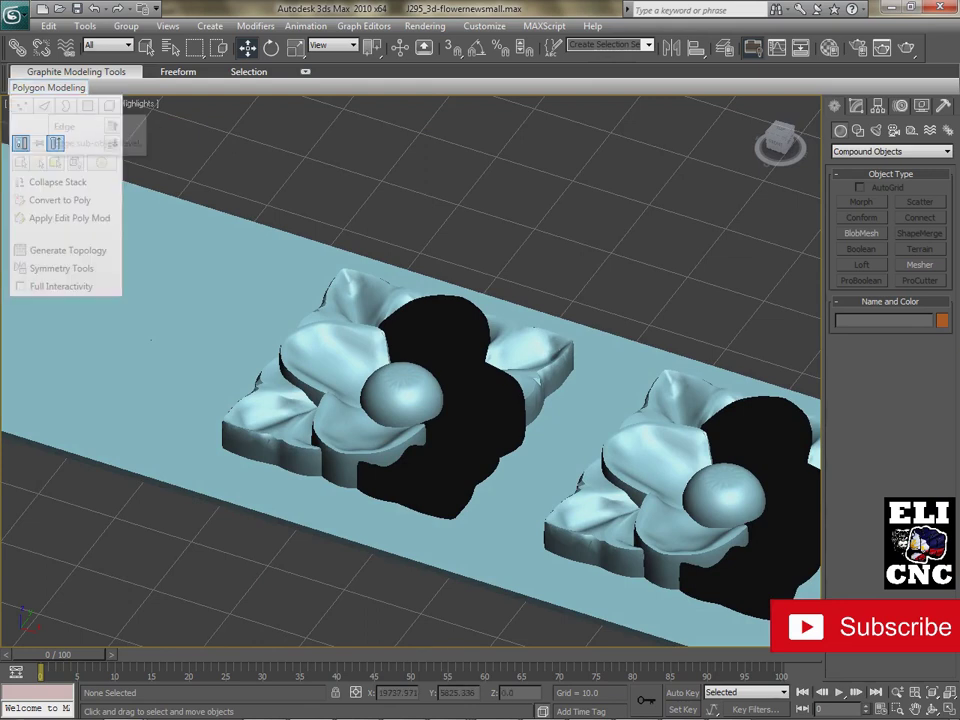